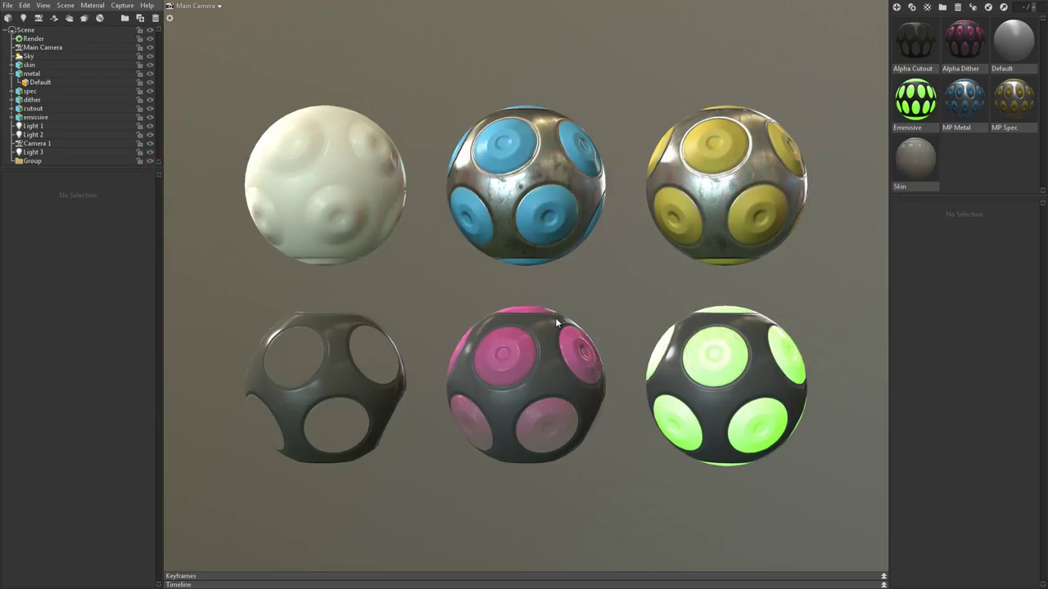
From Toolbag's Help > Get Unreal Plugin, open the Marmoset Toolbag Scene Importer Marketplace page.
{"action": "left_click", "coordinate": [146, 6]}
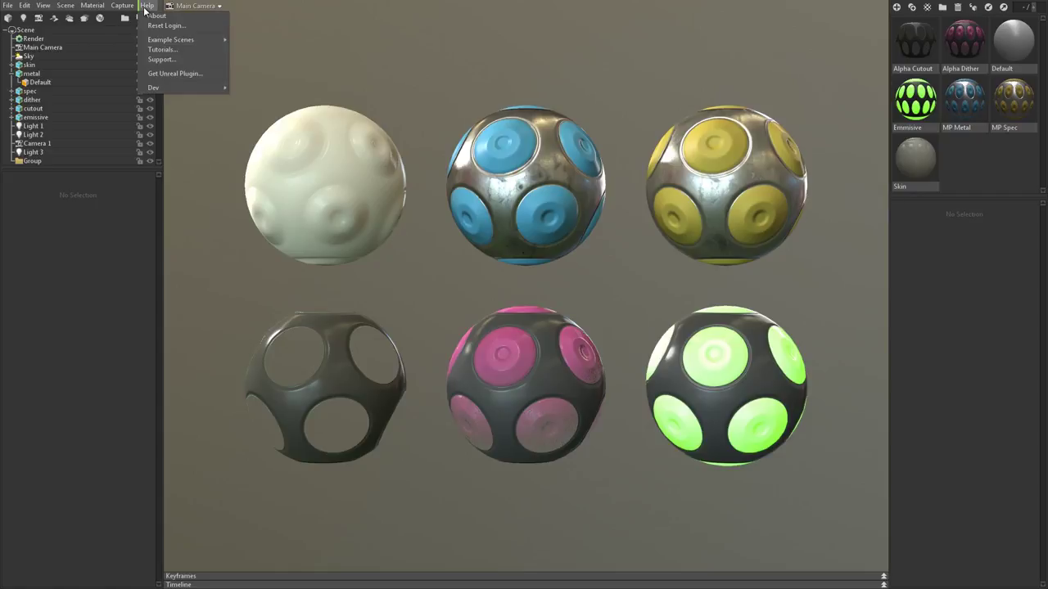
{"action": "left_click", "coordinate": [184, 73]}
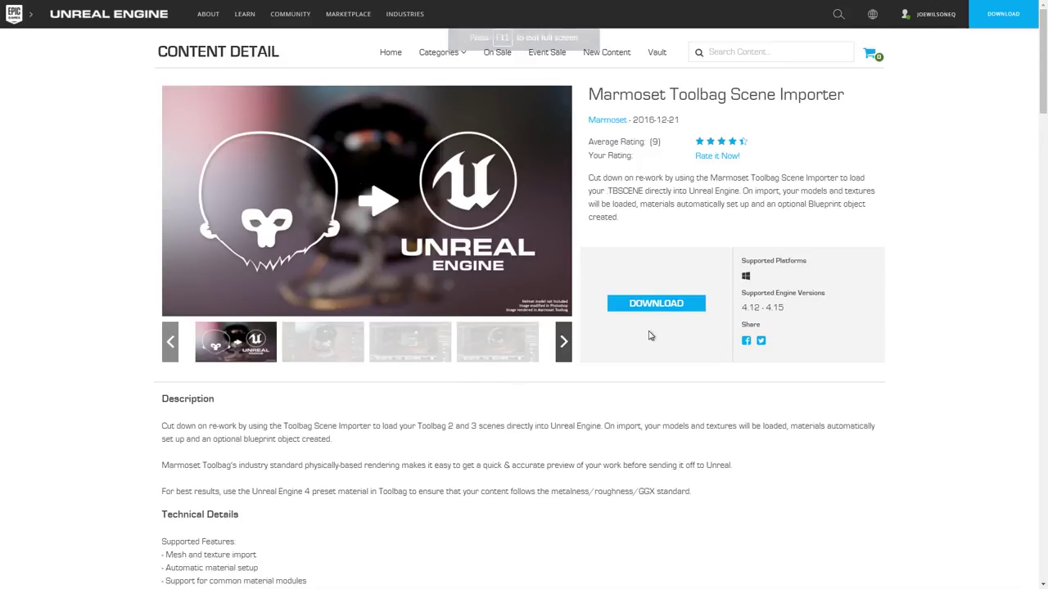
Search the Marketplace for 'Toolbag' and install the Marmoset Toolbag Scene Importer to engine 4.15.
{"action": "left_click", "coordinate": [660, 304]}
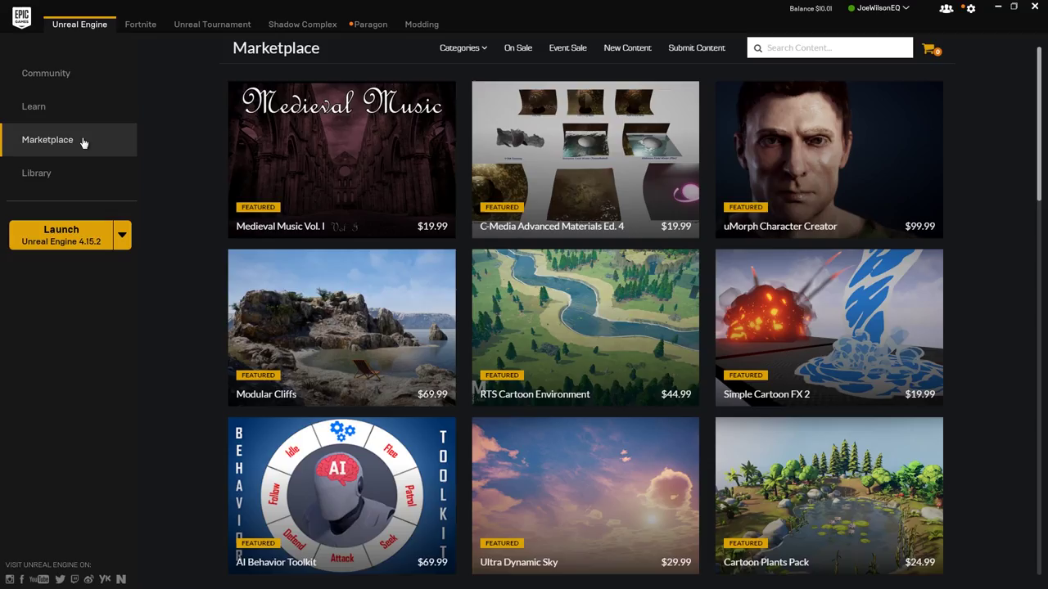
{"action": "left_click", "coordinate": [802, 47]}
{"action": "type", "text": "Toolbag"}
{"action": "key", "text": "Return"}
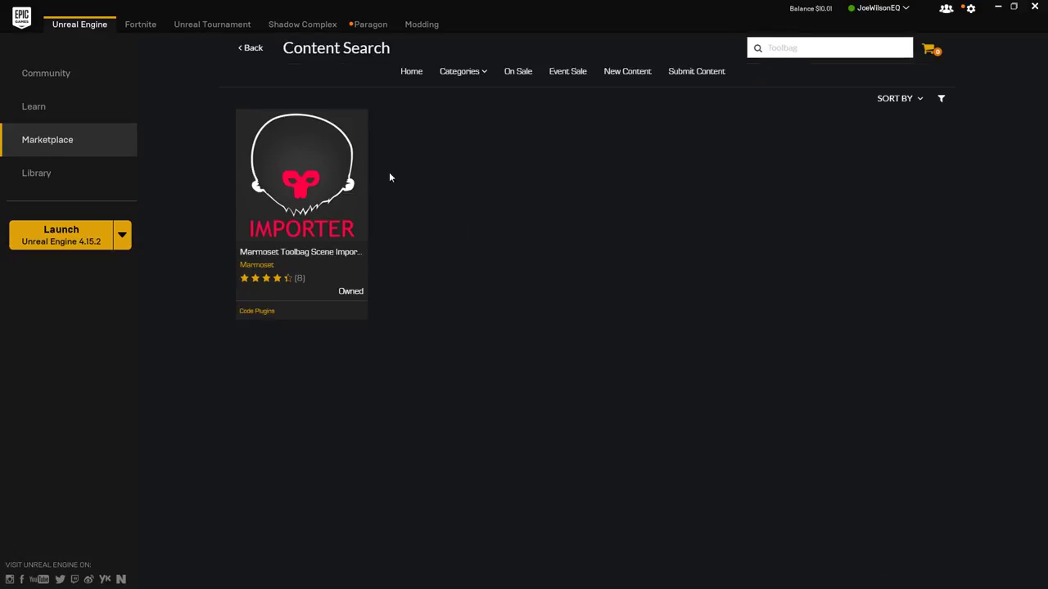
{"action": "left_click", "coordinate": [289, 178]}
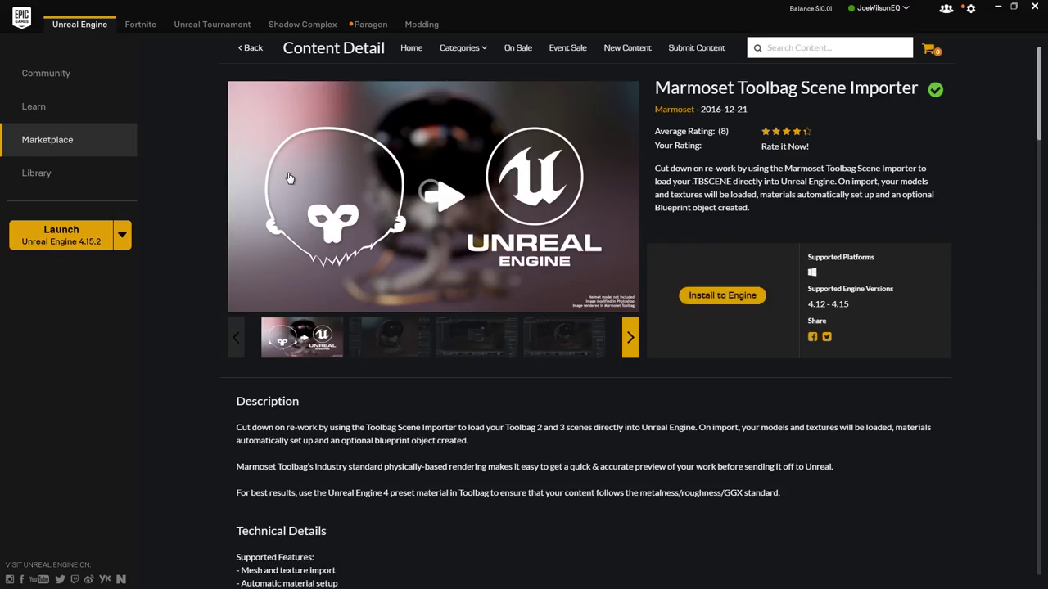
{"action": "left_click", "coordinate": [720, 296]}
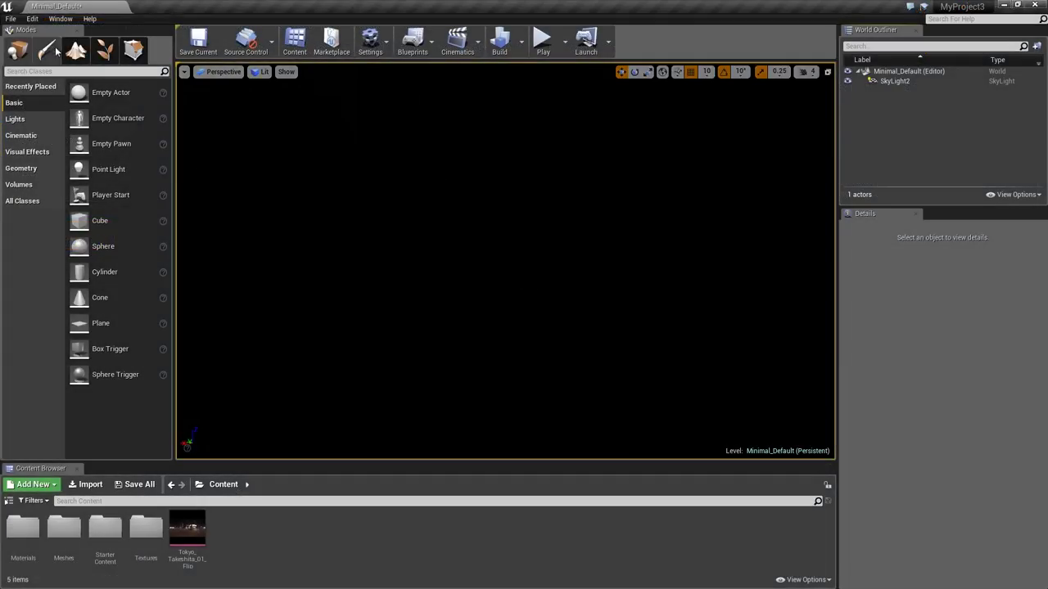
Enable the installed Toolbag Importer 1.1 in Edit > Plugins.
{"action": "left_click", "coordinate": [33, 18]}
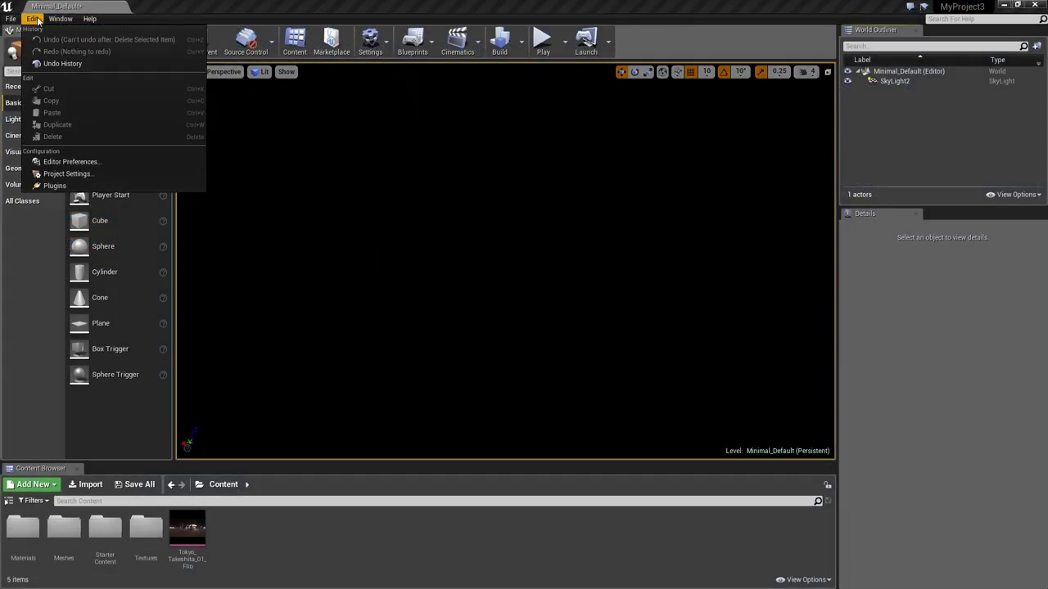
{"action": "left_click", "coordinate": [74, 185]}
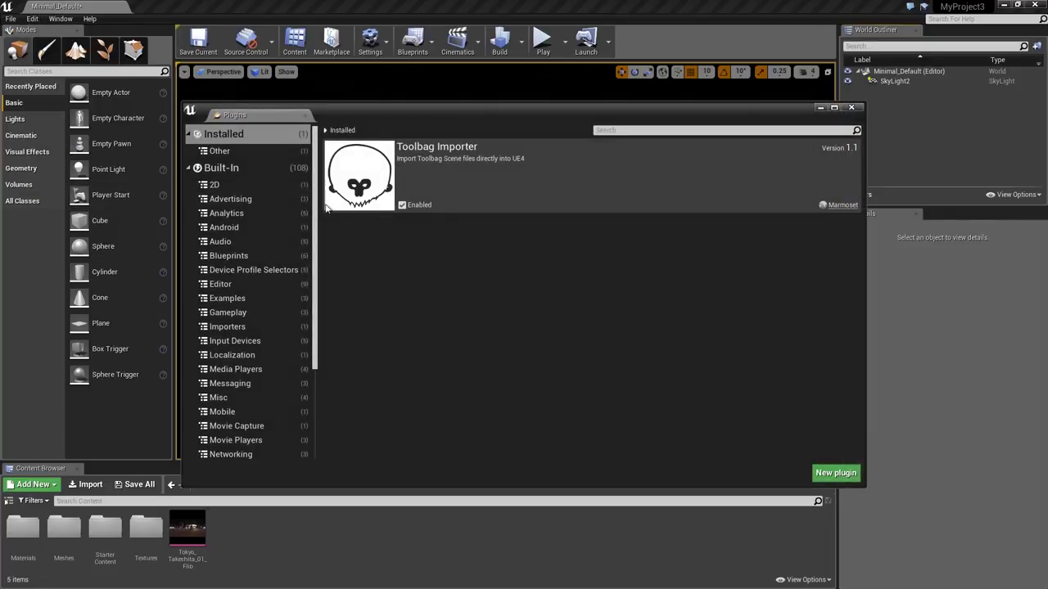
{"action": "left_click", "coordinate": [402, 205]}
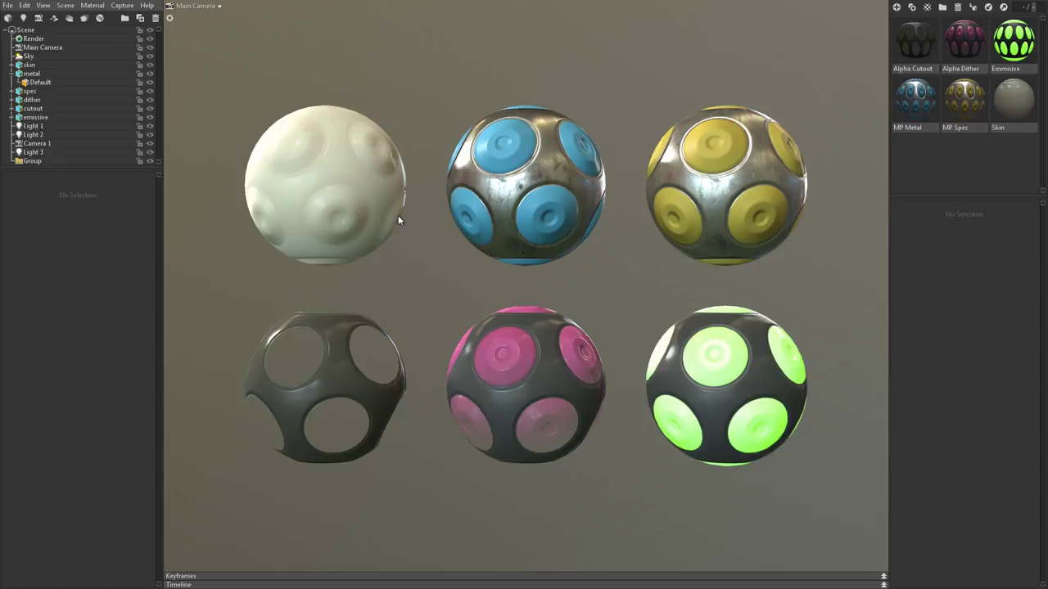
{"action": "left_click", "coordinate": [398, 215]}
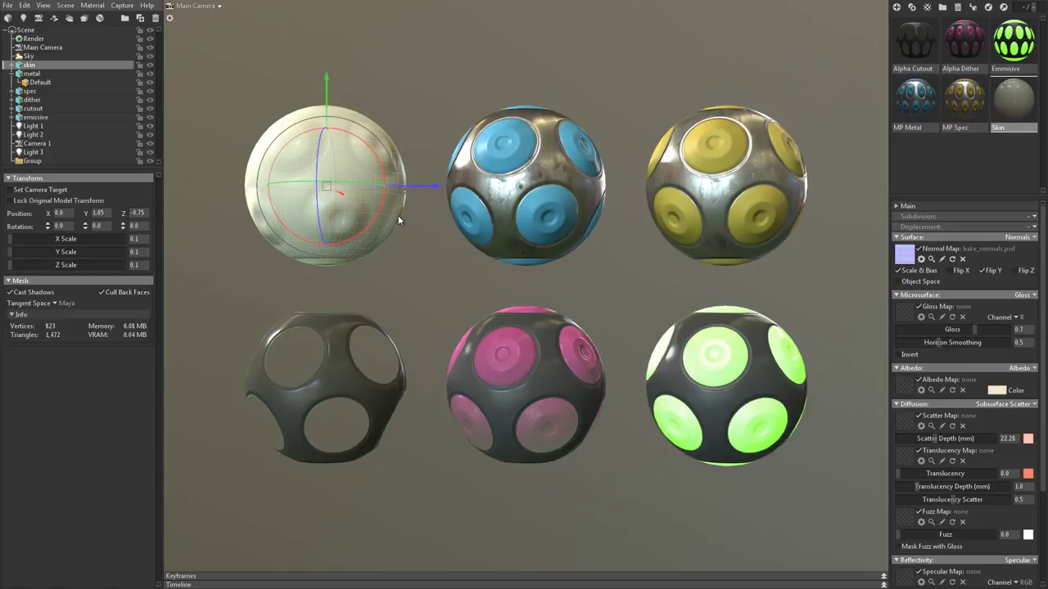
{"action": "left_click", "coordinate": [594, 201]}
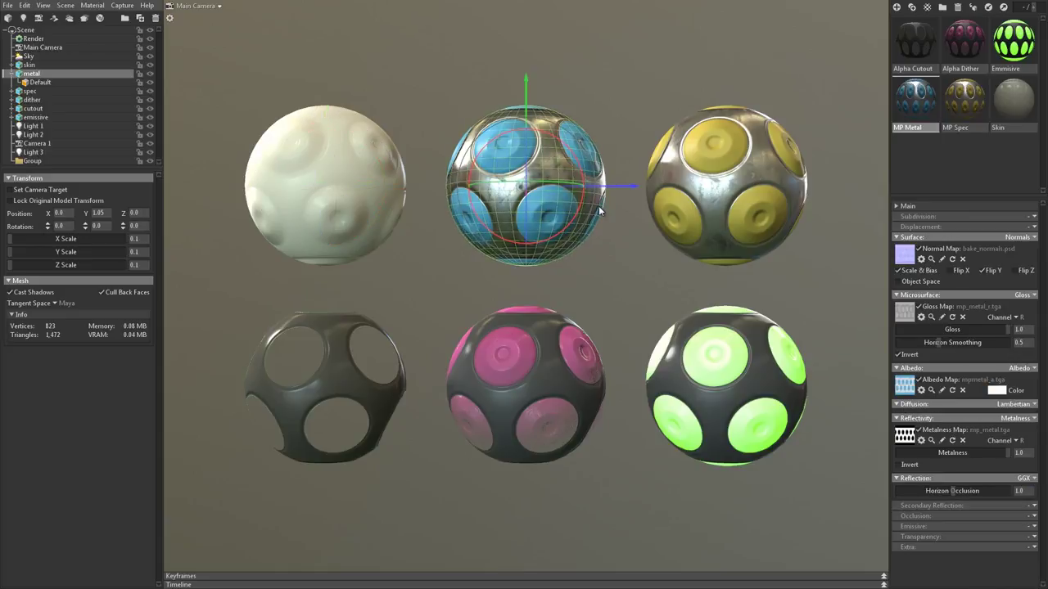
{"action": "left_click", "coordinate": [796, 213]}
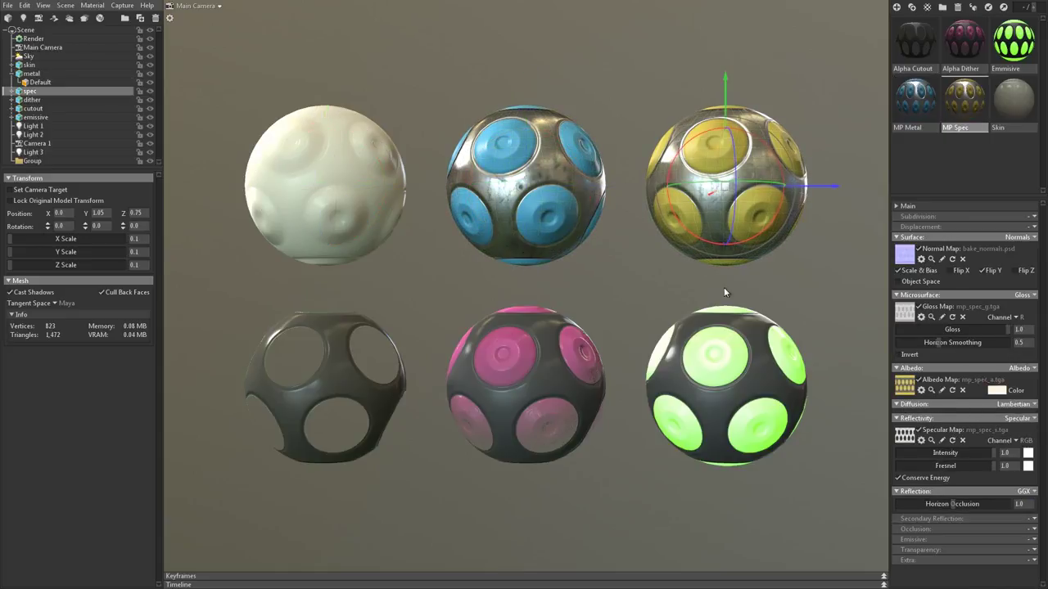
{"action": "left_click", "coordinate": [402, 376]}
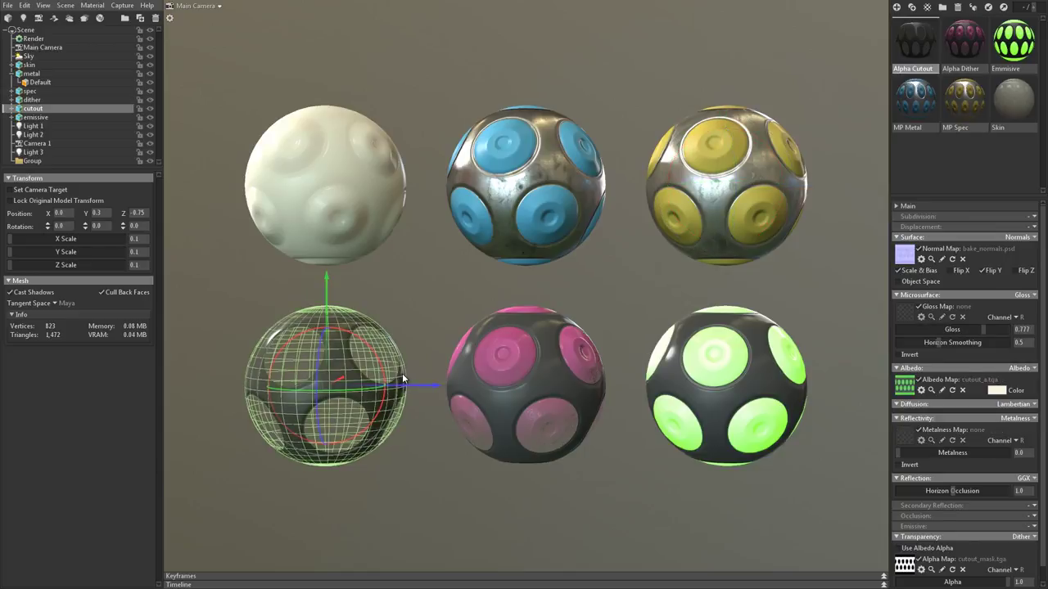
{"action": "left_click", "coordinate": [603, 388]}
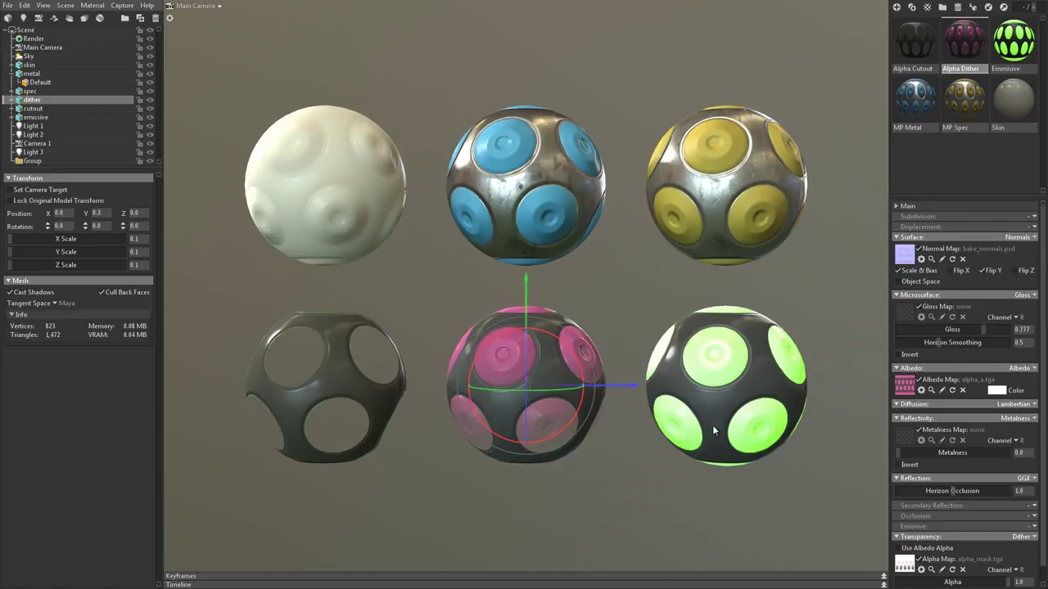
{"action": "left_click", "coordinate": [797, 417]}
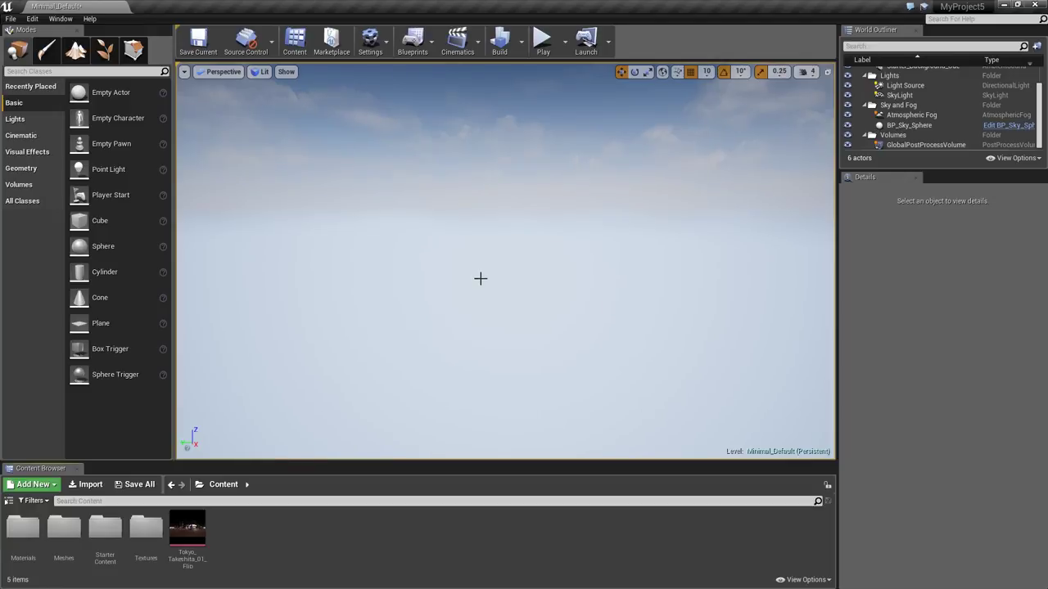
Import spaceballs_ue.tbscene from the Content Browser to bring up its import options.
{"action": "left_click", "coordinate": [85, 486]}
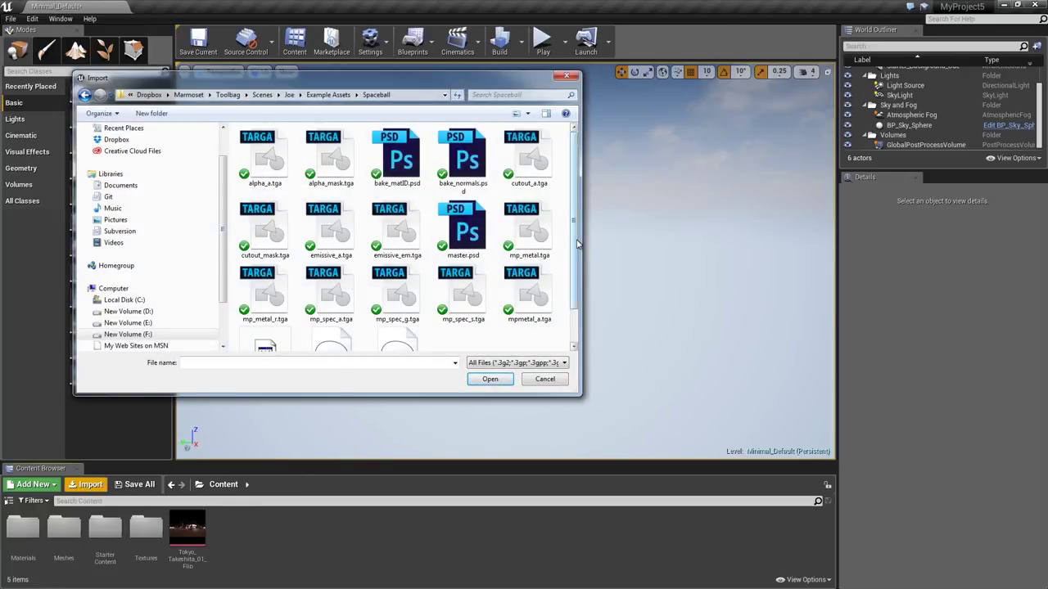
{"action": "scroll", "coordinate": [577, 243], "scroll_direction": "down", "scroll_amount": 2}
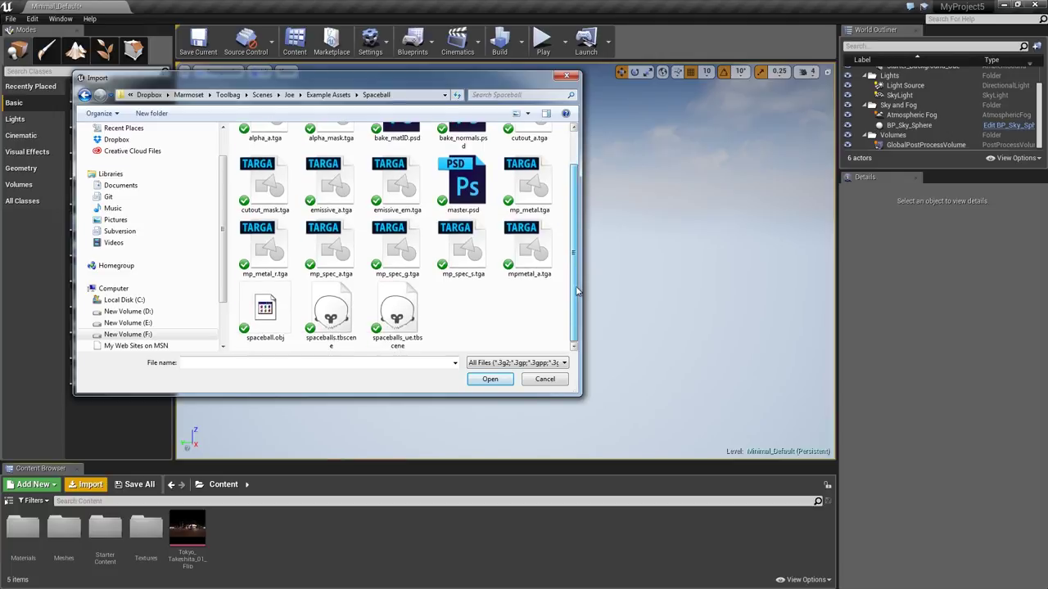
{"action": "left_click", "coordinate": [407, 317]}
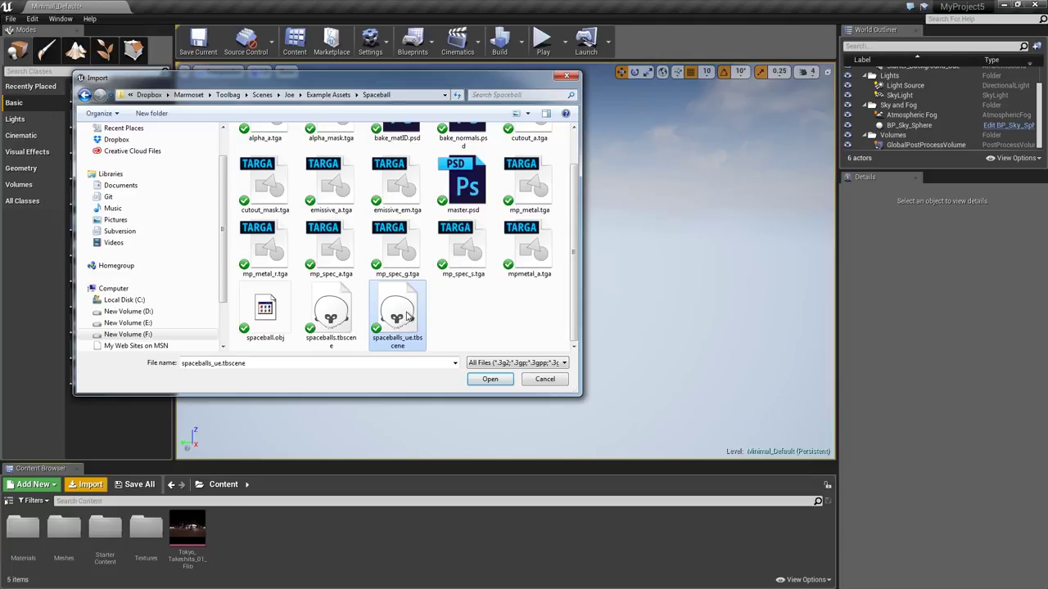
{"action": "double_click", "coordinate": [407, 316]}
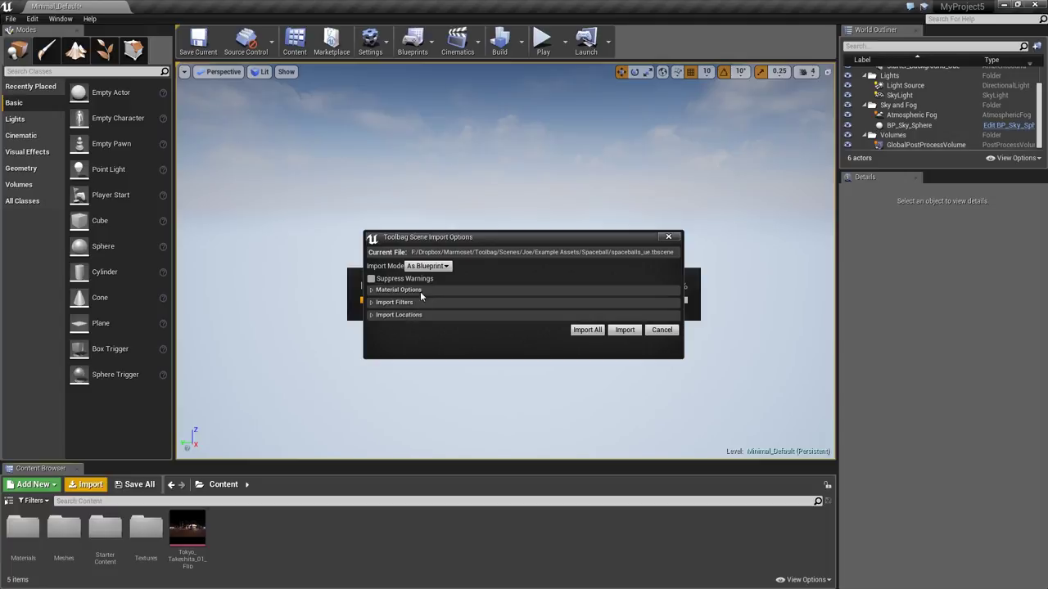
Try the Into Scene and Only Materials import modes, then expand Material Options to view metalness conversion choices.
{"action": "left_click", "coordinate": [442, 266]}
{"action": "left_click", "coordinate": [419, 276]}
{"action": "left_click", "coordinate": [425, 266]}
{"action": "left_click", "coordinate": [436, 291]}
{"action": "left_click", "coordinate": [439, 270]}
{"action": "left_click", "coordinate": [373, 290]}
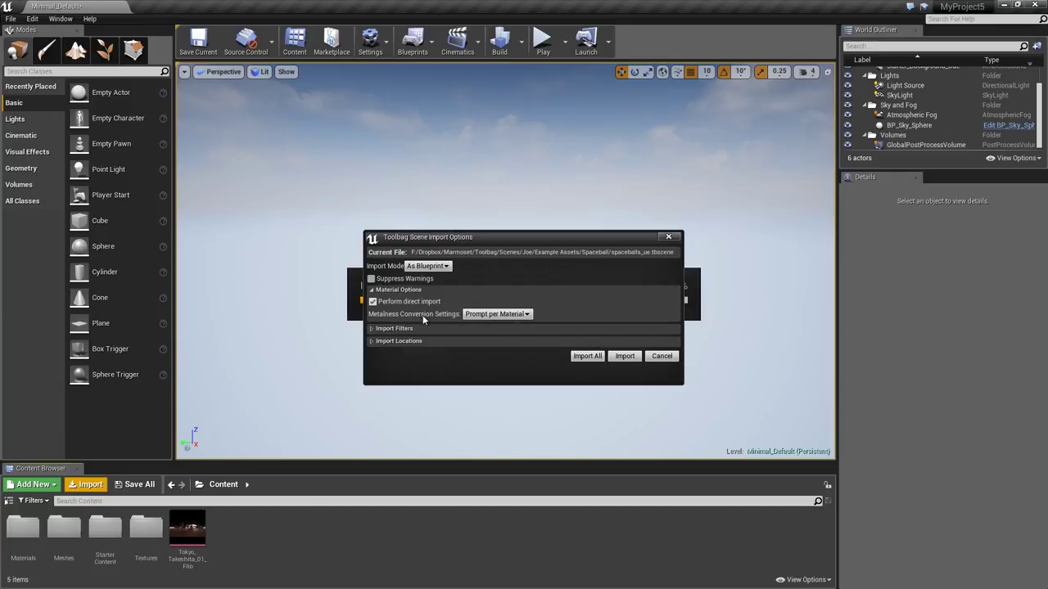
{"action": "left_click", "coordinate": [520, 315]}
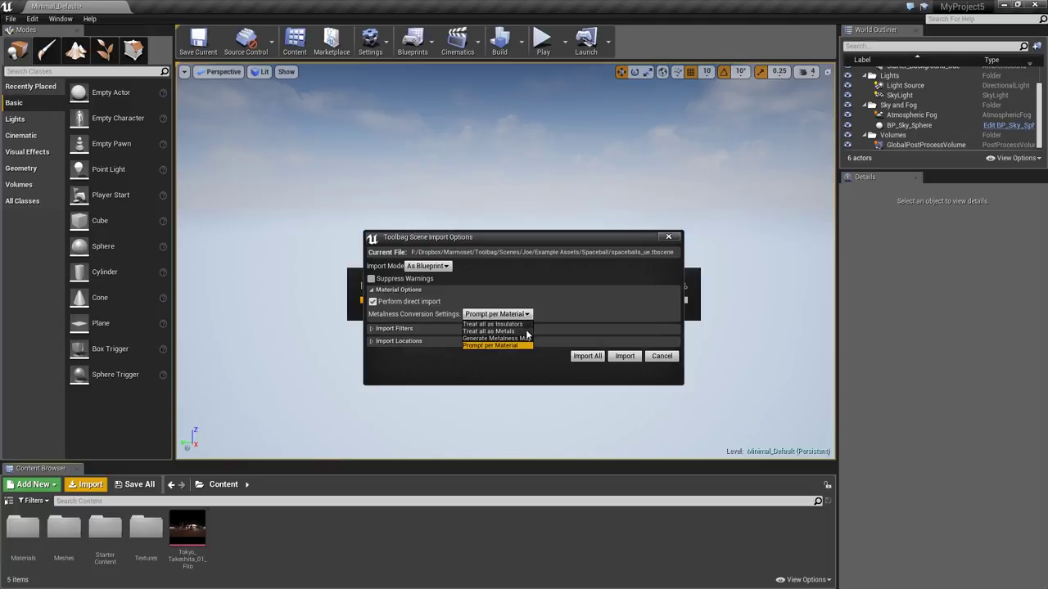
Keep metalness at Prompt per Material, review import filters and locations, then Import All.
{"action": "left_click", "coordinate": [513, 345]}
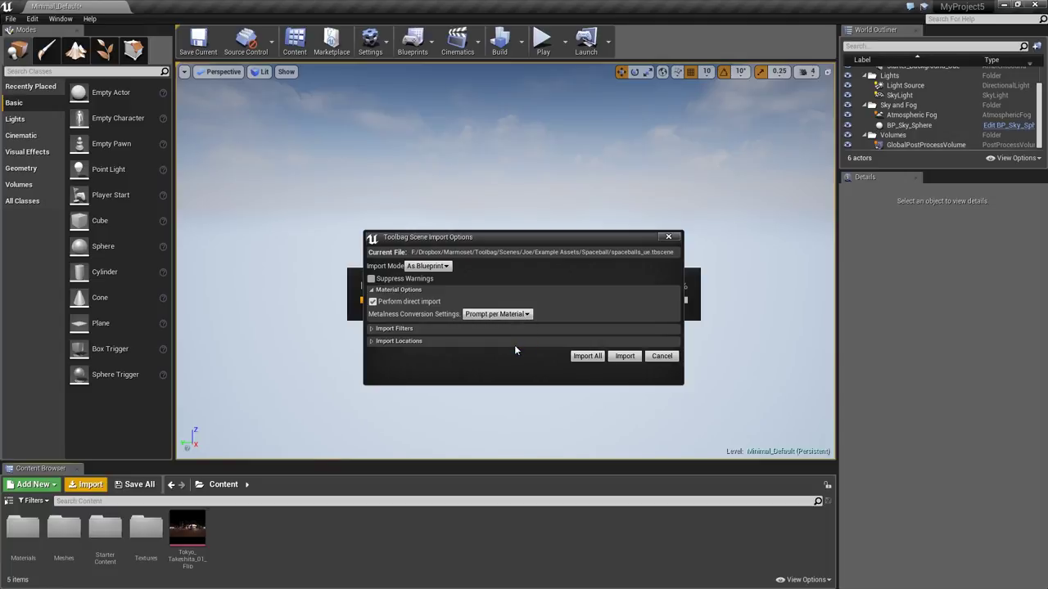
{"action": "left_click", "coordinate": [372, 329]}
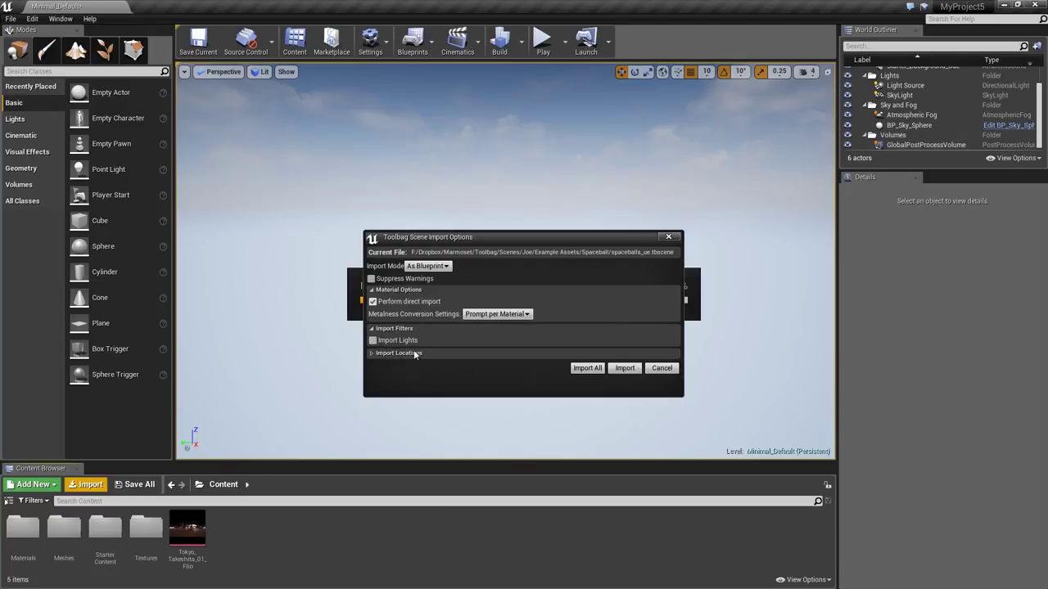
{"action": "left_click", "coordinate": [383, 355]}
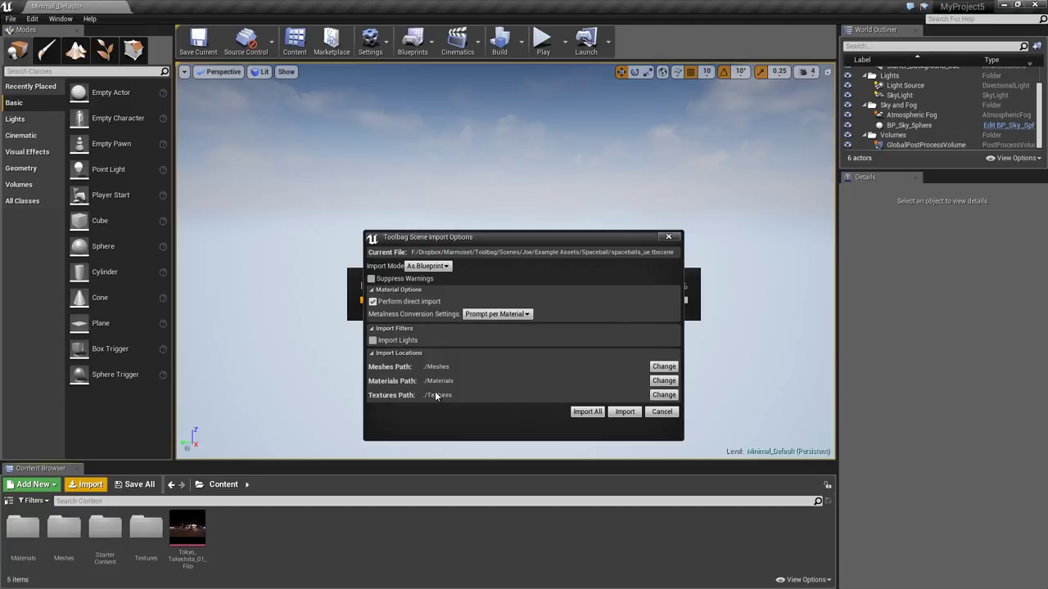
{"action": "left_click", "coordinate": [587, 411]}
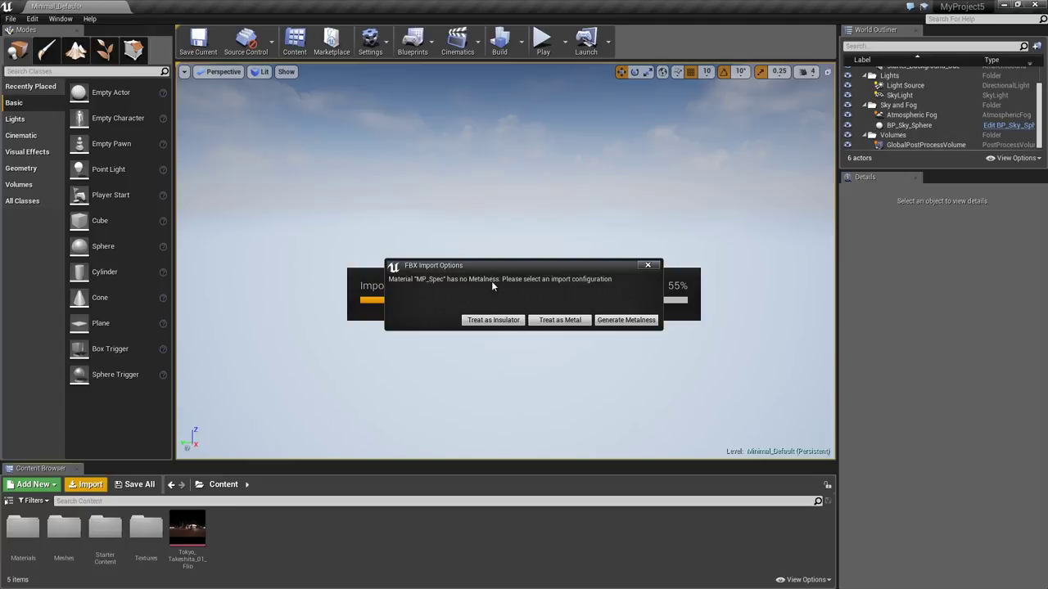
Generate metalness for MP_Spec, treat Skin as insulator, place spaceballs_ue in the level, and open MP_Metal_Instance.
{"action": "left_click", "coordinate": [626, 320]}
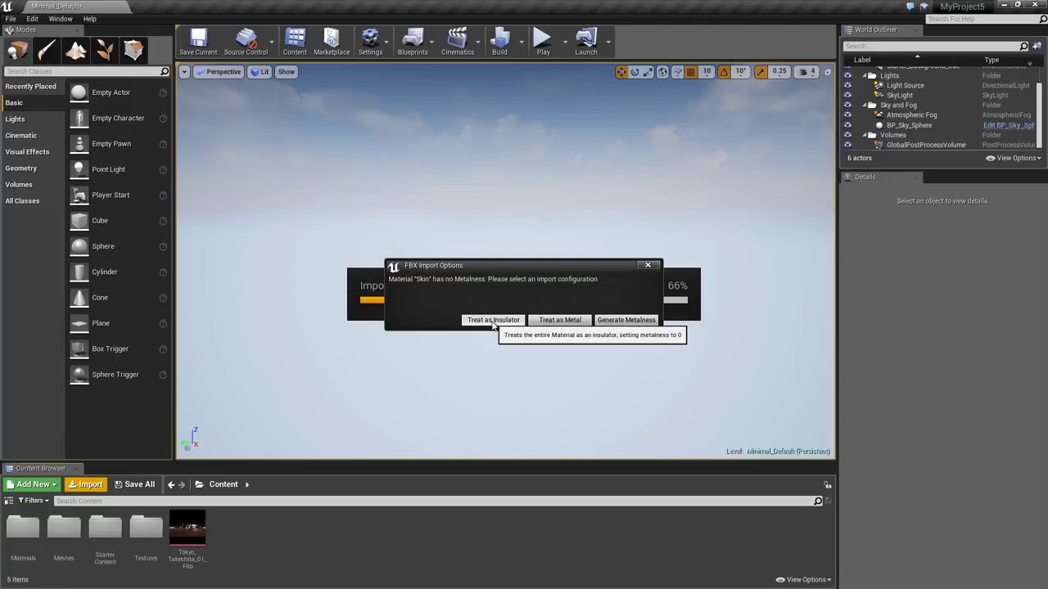
{"action": "left_click", "coordinate": [493, 320]}
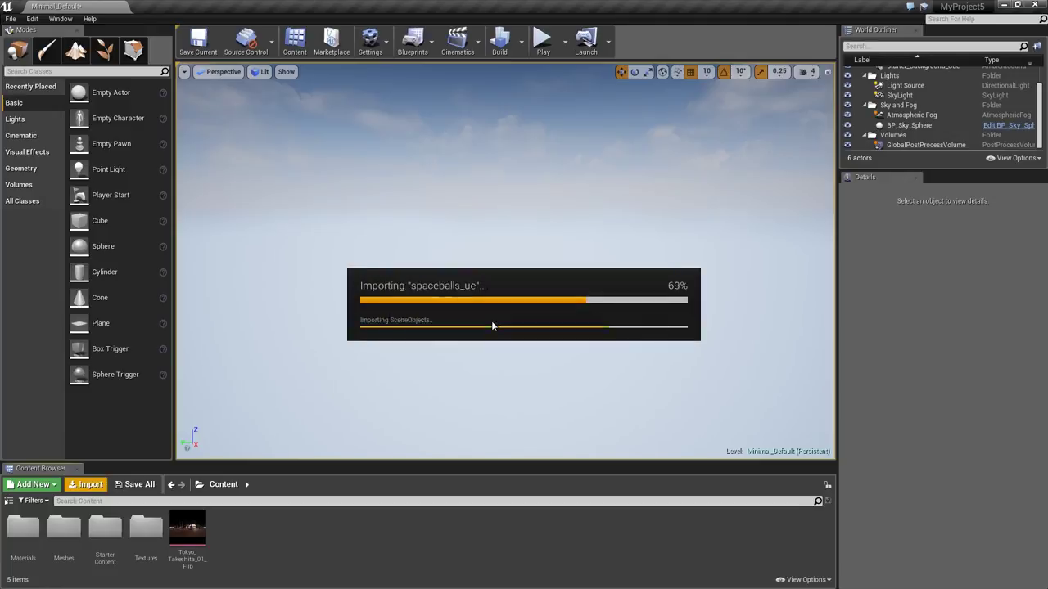
{"action": "left_click_drag", "start_coordinate": [186, 530], "coordinate": [485, 323]}
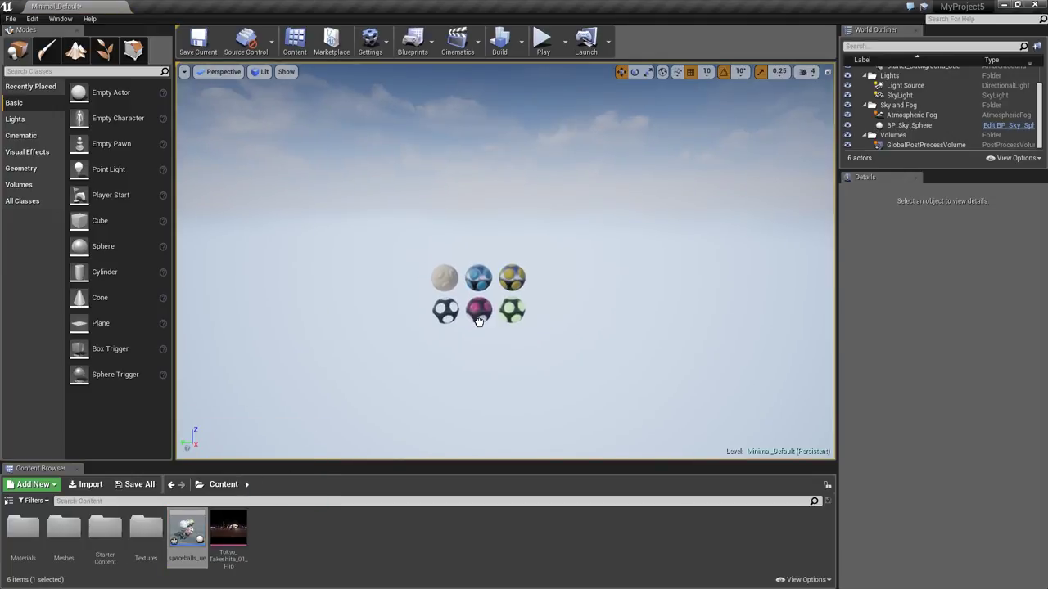
{"action": "key", "text": "f"}
{"action": "left_click", "coordinate": [486, 187]}
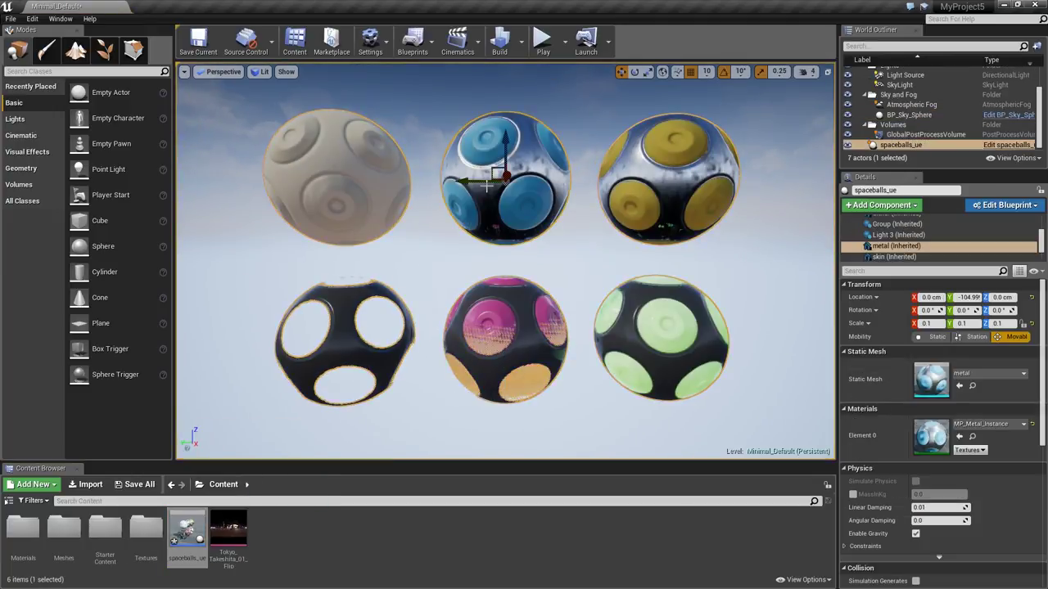
{"action": "double_click", "coordinate": [931, 435]}
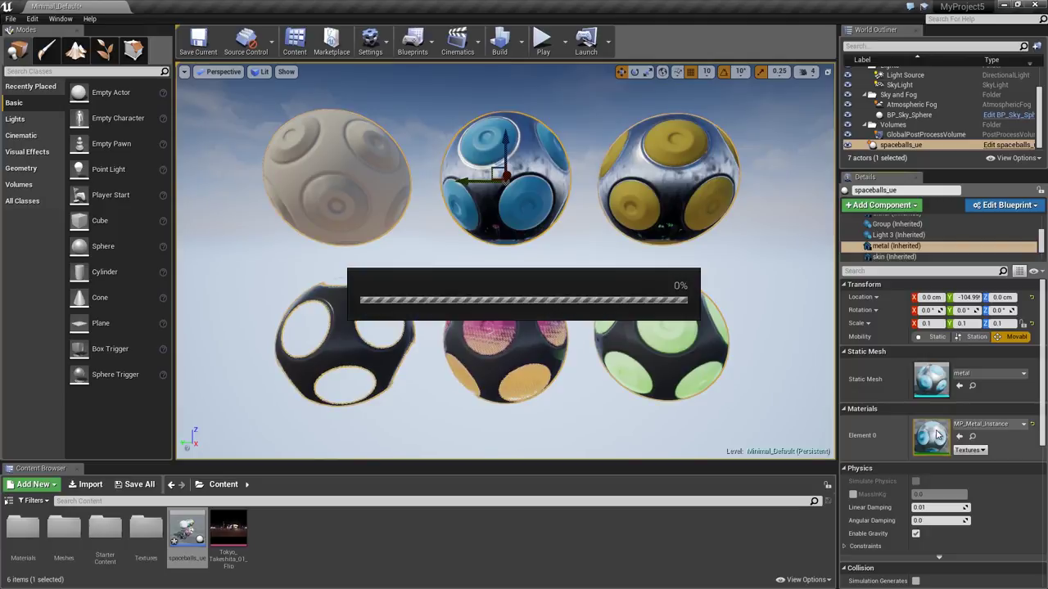
Toggle MP_Metal_Instance's Albedo Map override on and back off, then open the parent MP_Metal.
{"action": "scroll", "coordinate": [246, 213], "scroll_direction": "down", "scroll_amount": 3}
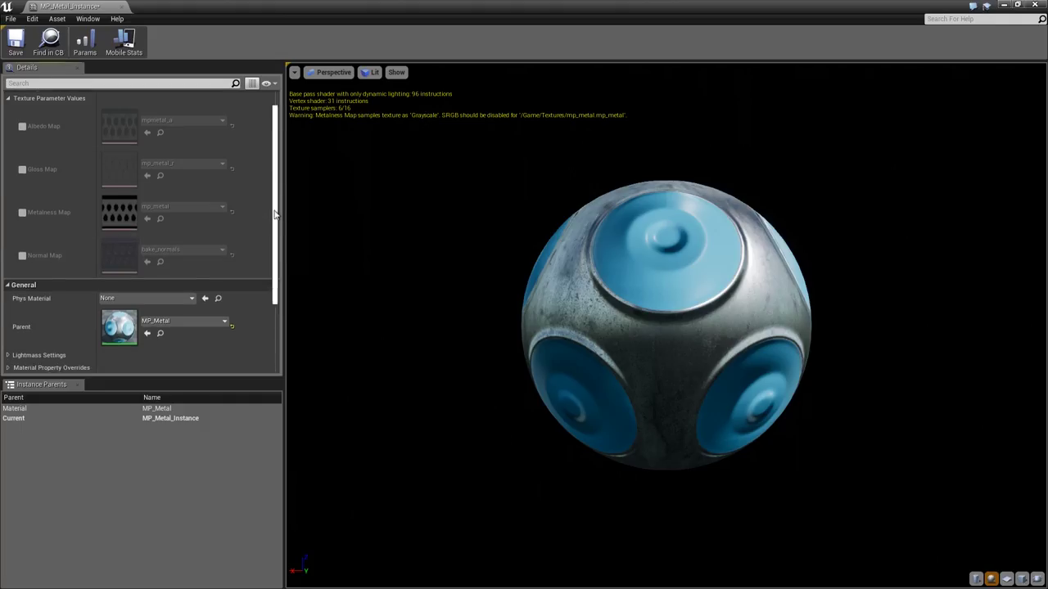
{"action": "scroll", "coordinate": [131, 188], "scroll_direction": "up", "scroll_amount": 3}
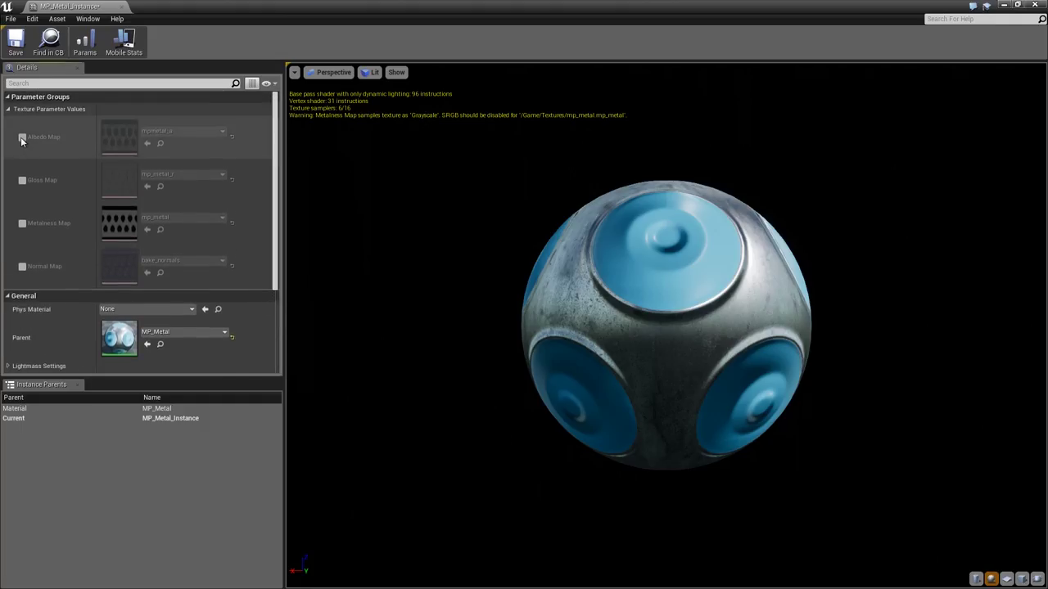
{"action": "left_click", "coordinate": [22, 136]}
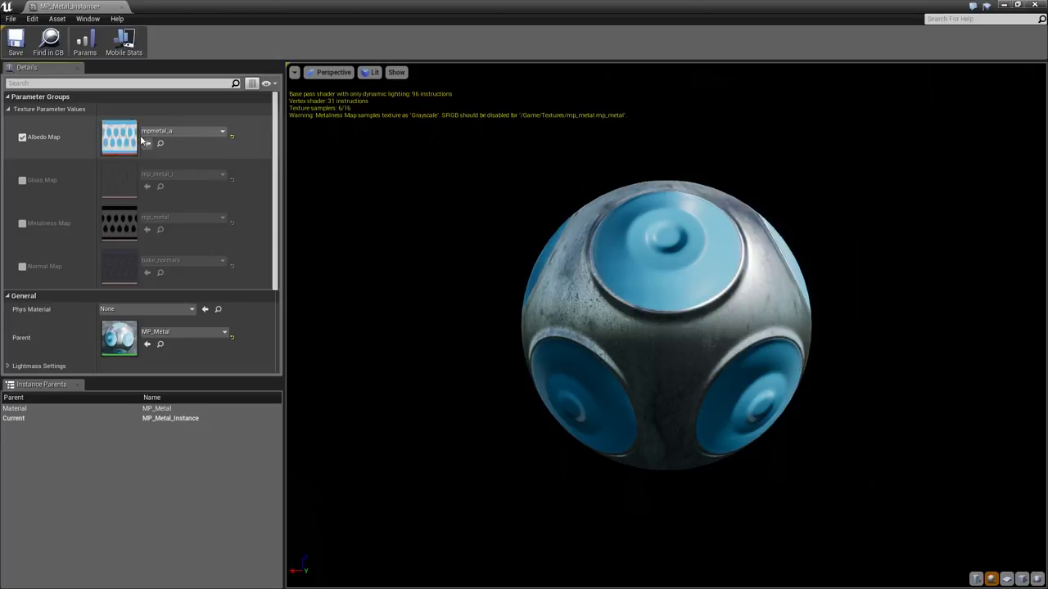
{"action": "left_click", "coordinate": [22, 138]}
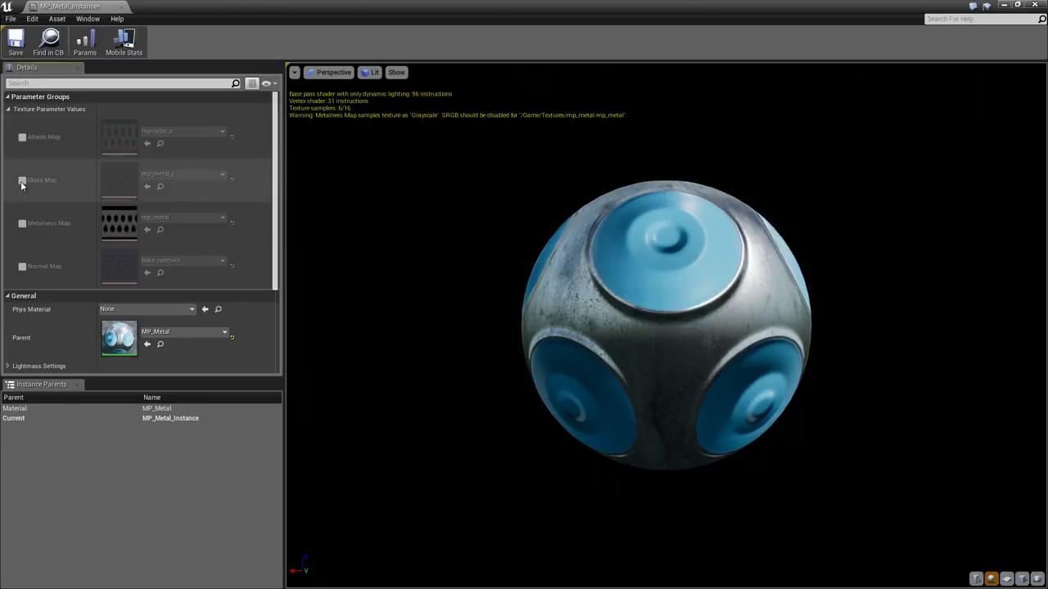
{"action": "double_click", "coordinate": [120, 337]}
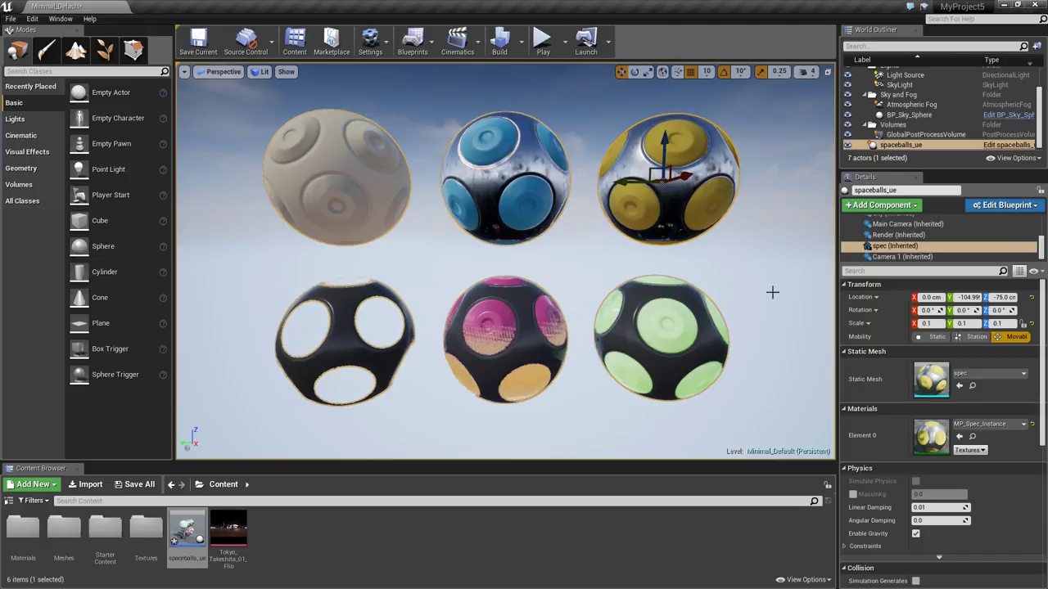
Open the yellow sphere's MP_Spec_Instance, then its parent MP_Spec, and rotate the preview sphere.
{"action": "double_click", "coordinate": [930, 435]}
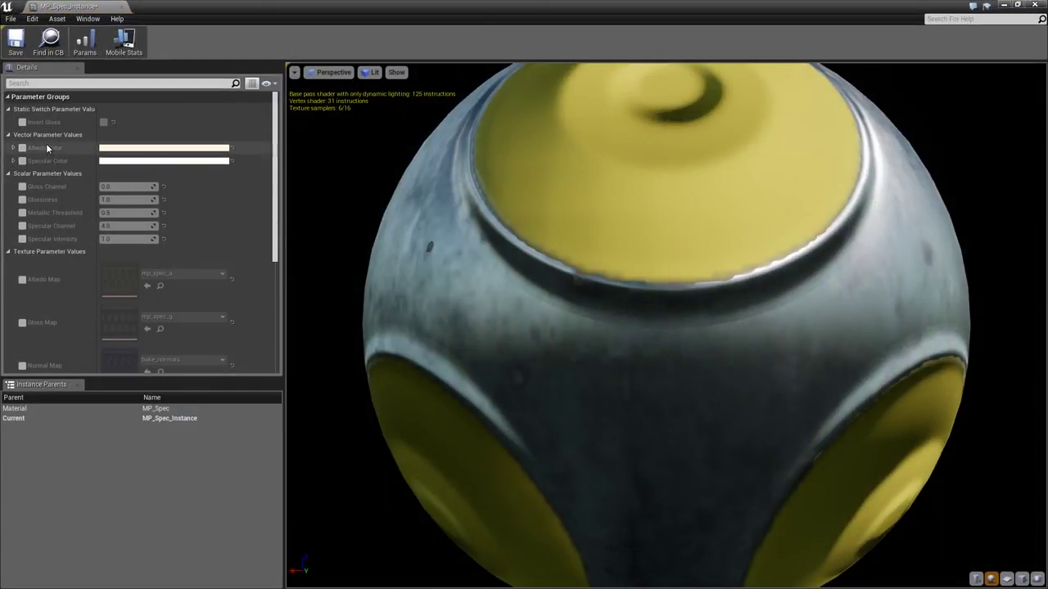
{"action": "left_click_drag", "start_coordinate": [272, 162], "coordinate": [270, 296]}
{"action": "double_click", "coordinate": [115, 293]}
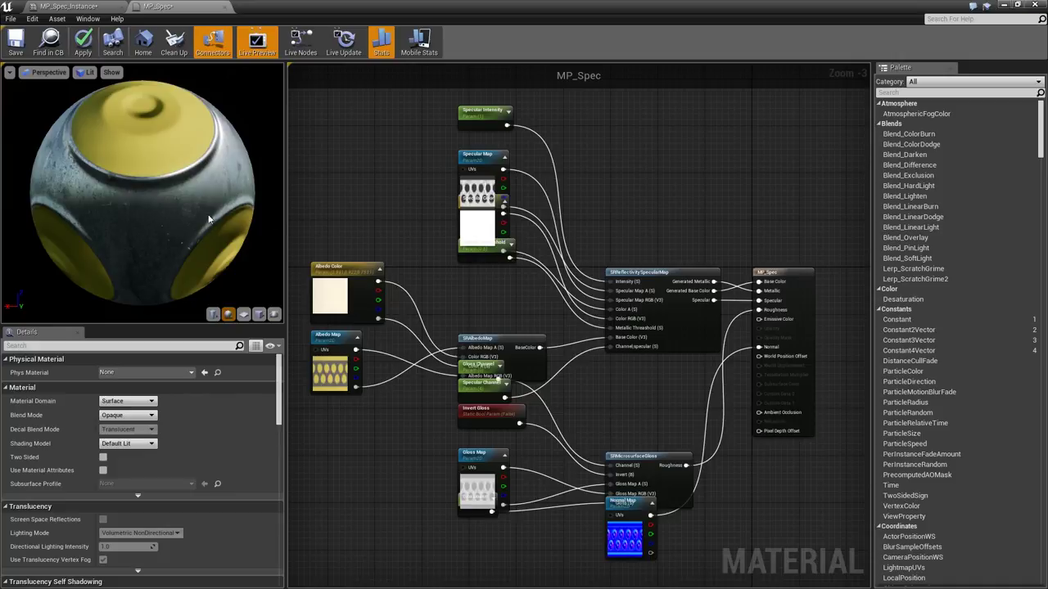
{"action": "left_click_drag", "start_coordinate": [212, 219], "coordinate": [56, 213]}
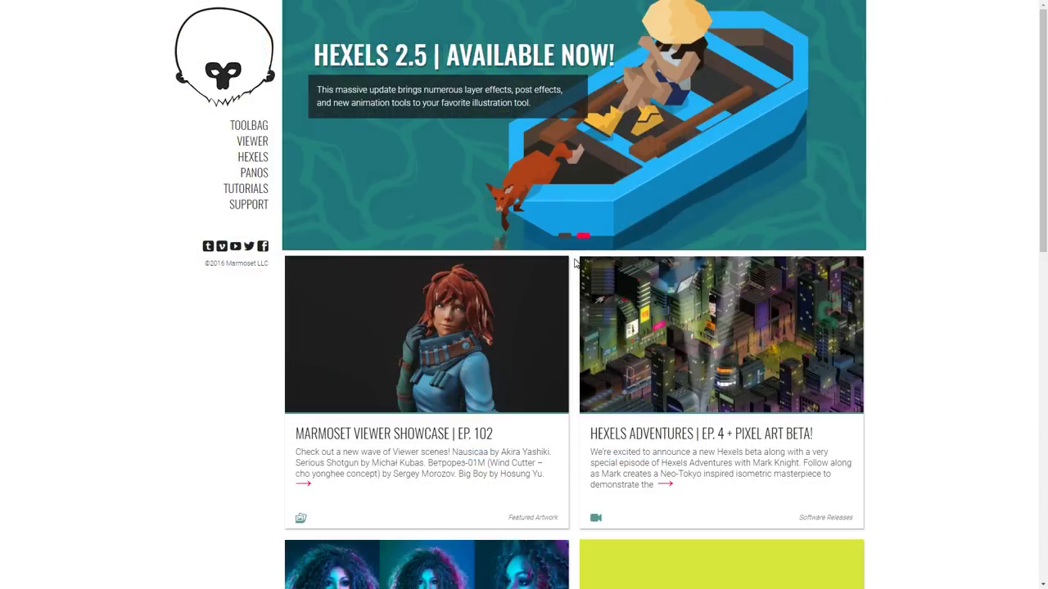
Go to the Marmoset site's Toolbag tutorials via TUTORIALS and scroll down to the PBR tutorial cards.
{"action": "mouse_move", "coordinate": [275, 192]}
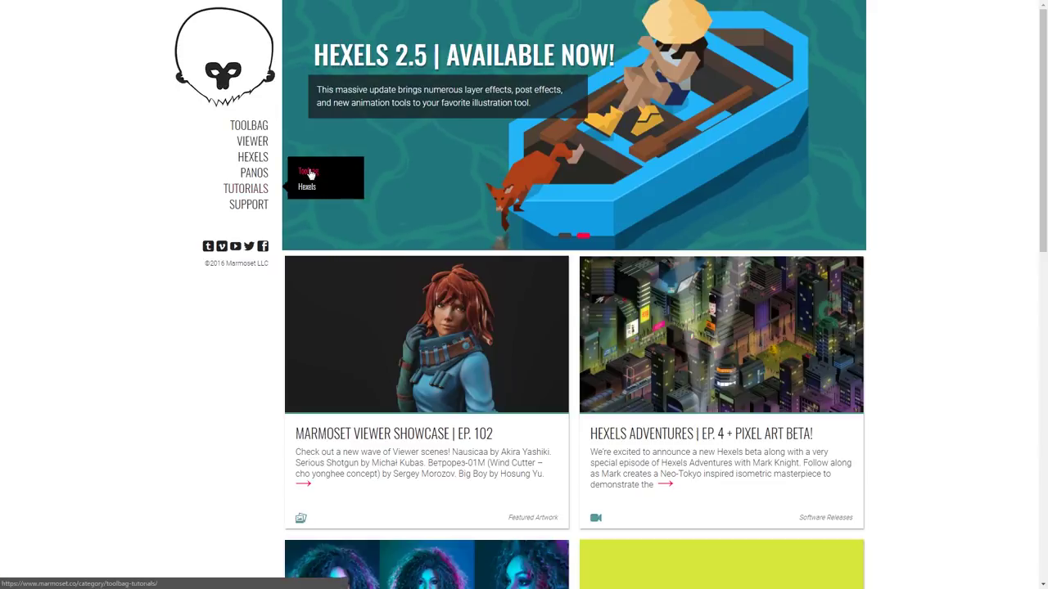
{"action": "left_click", "coordinate": [306, 171]}
{"action": "scroll", "coordinate": [442, 212], "scroll_direction": "down", "scroll_amount": 1}
{"action": "scroll", "coordinate": [442, 211], "scroll_direction": "down", "scroll_amount": 5}
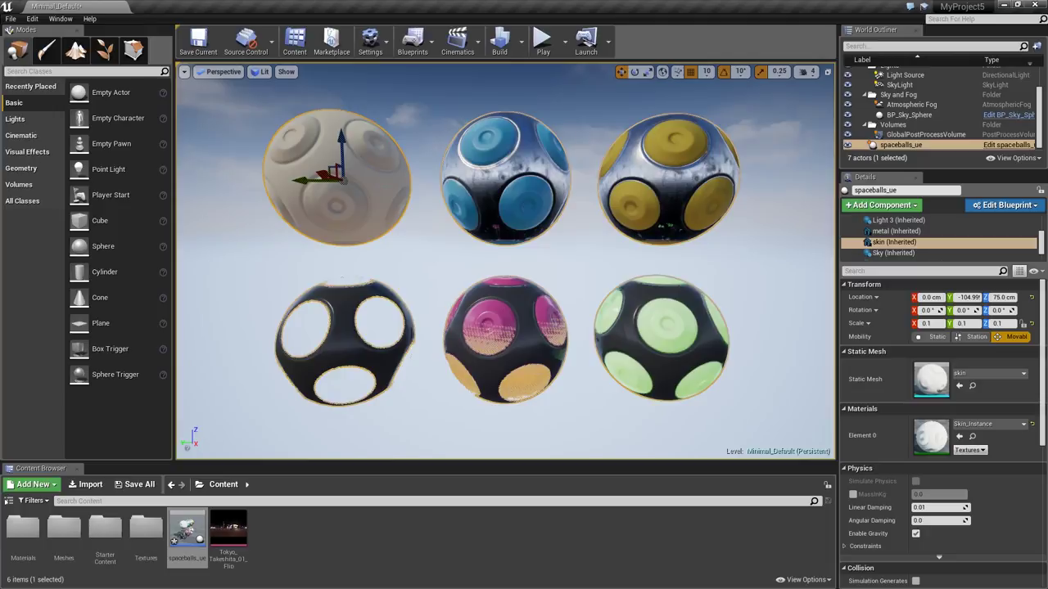
Assign SubsurfaceProfile_5 to the Skin_Instance material and open that profile asset for editing.
{"action": "double_click", "coordinate": [931, 435]}
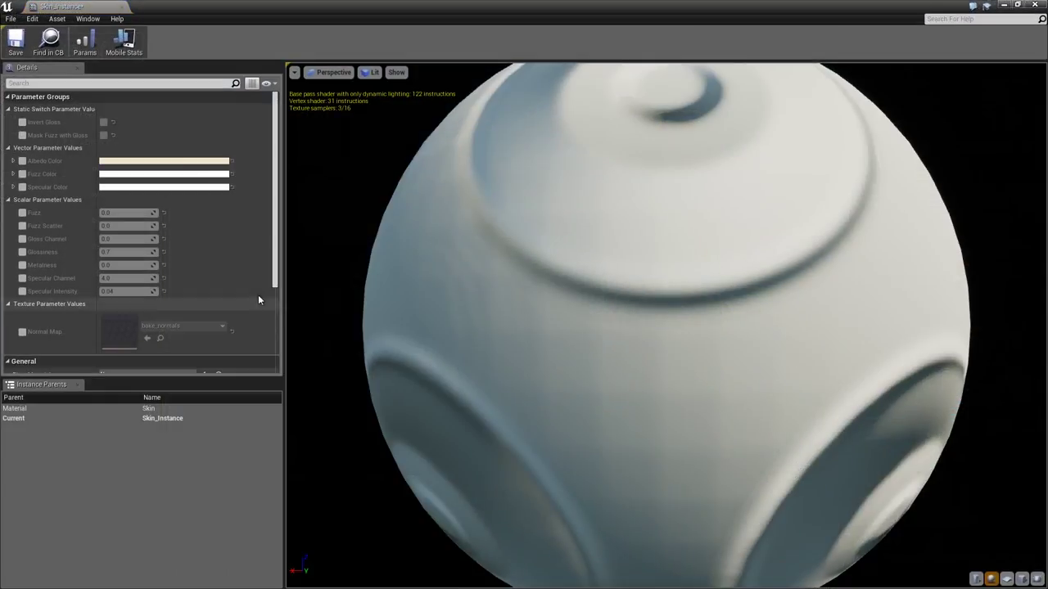
{"action": "left_click_drag", "start_coordinate": [277, 238], "coordinate": [278, 334]}
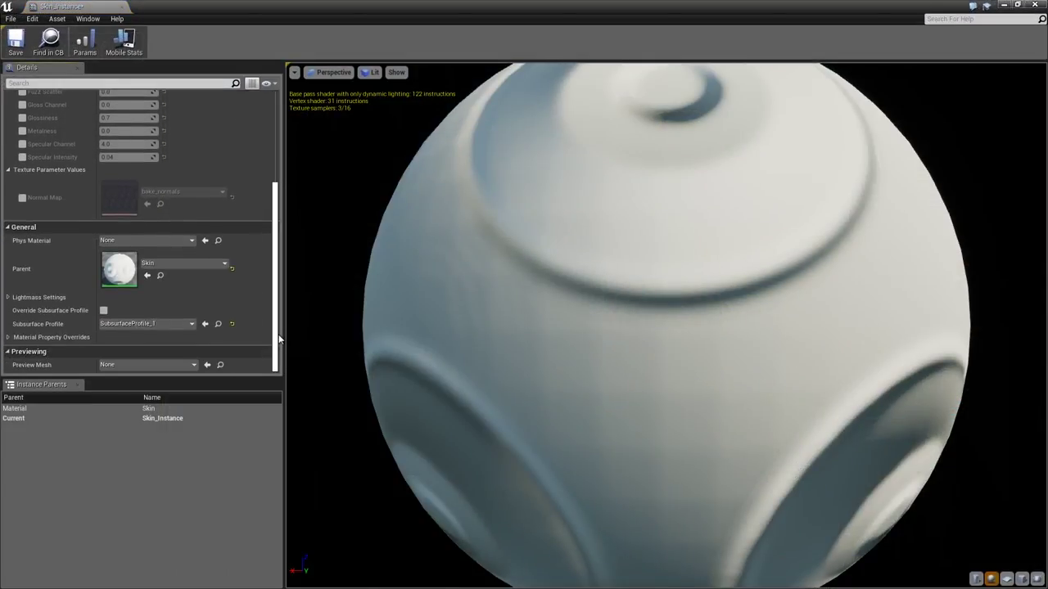
{"action": "left_click", "coordinate": [190, 324]}
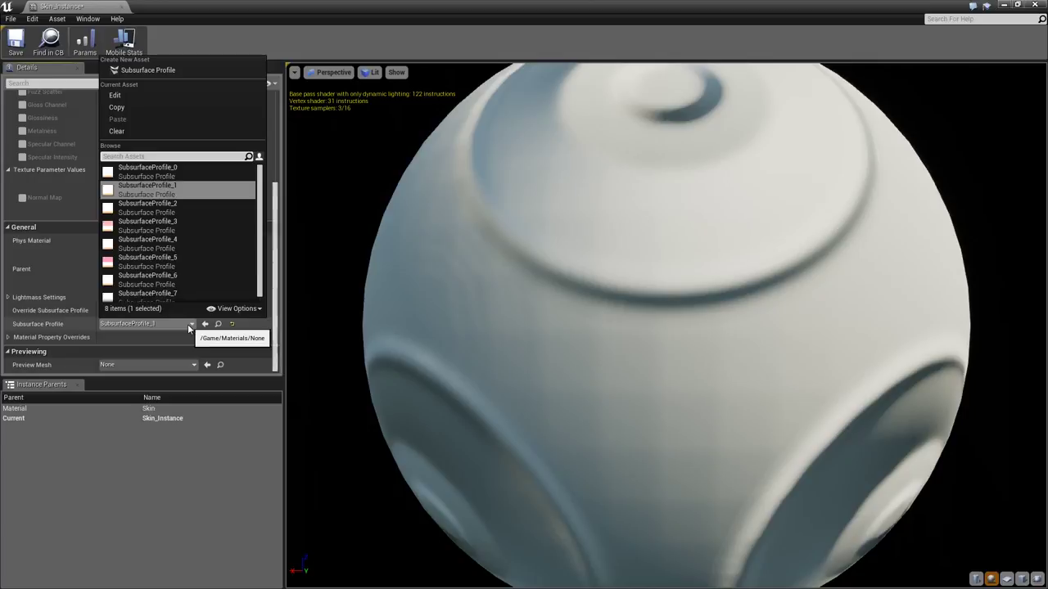
{"action": "left_click", "coordinate": [182, 259]}
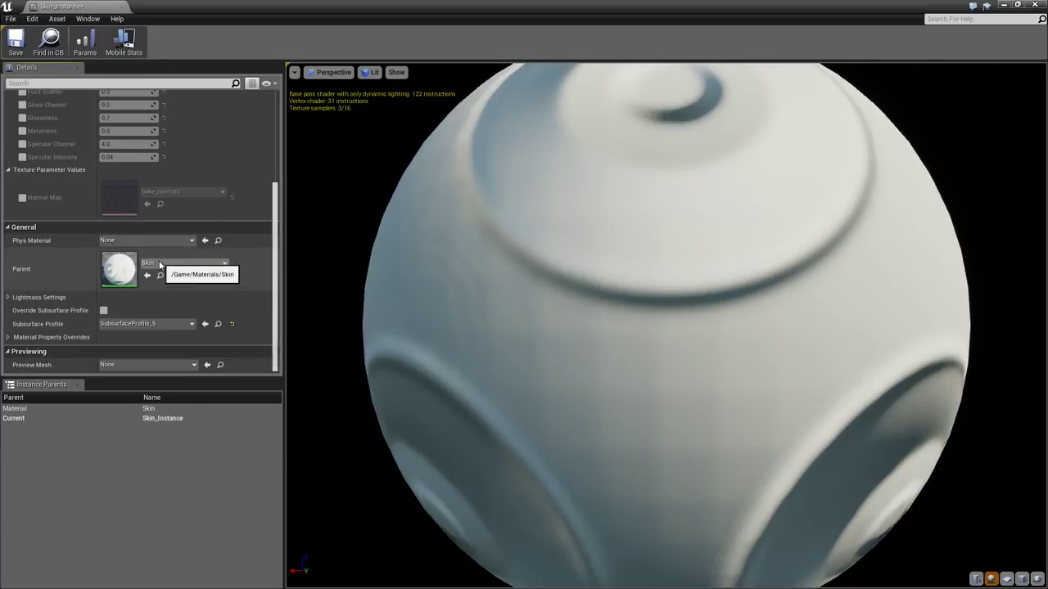
{"action": "left_click", "coordinate": [174, 264]}
{"action": "left_click", "coordinate": [303, 321]}
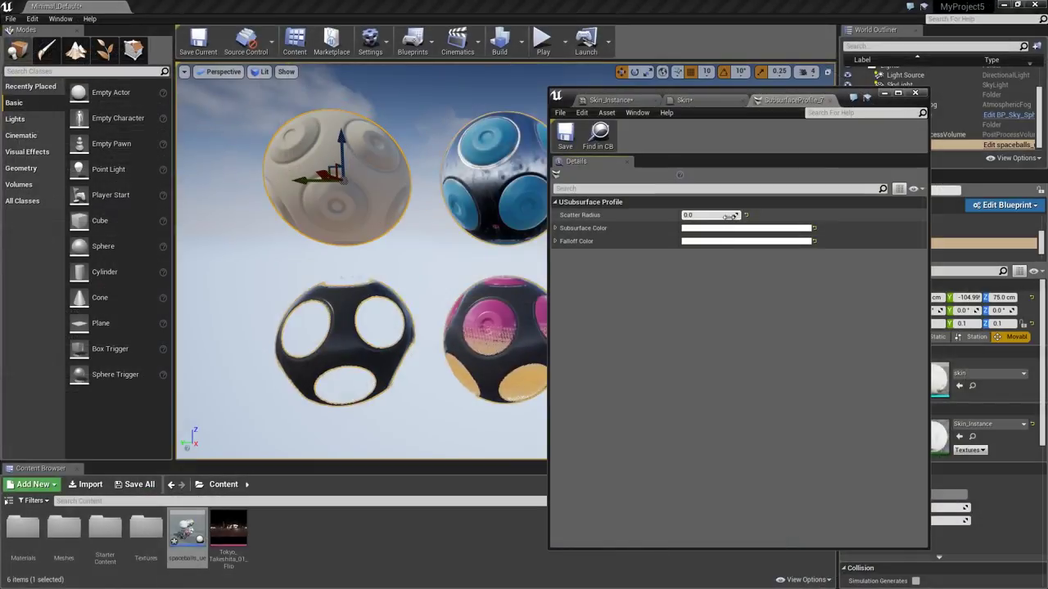
Give the subsurface profile a 5.135778 scatter radius and light pink subsurface colour, then close it.
{"action": "left_click_drag", "start_coordinate": [734, 215], "coordinate": [765, 214]}
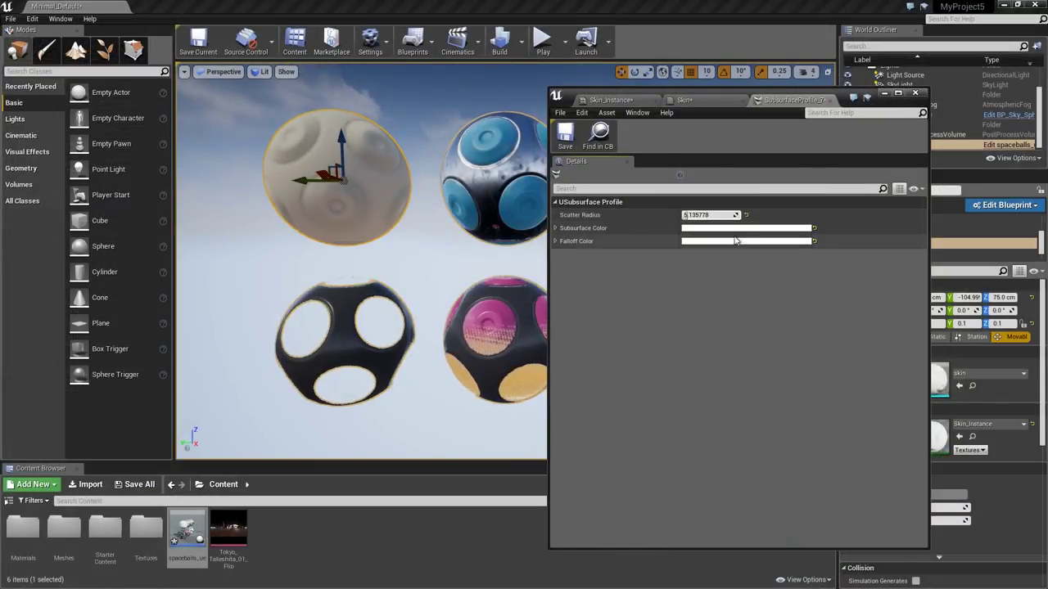
{"action": "left_click", "coordinate": [786, 228]}
{"action": "mouse_move", "coordinate": [850, 324]}
{"action": "left_mouse_down"}
{"action": "mouse_move", "coordinate": [874, 311]}
{"action": "mouse_move", "coordinate": [882, 327]}
{"action": "mouse_move", "coordinate": [862, 324]}
{"action": "mouse_move", "coordinate": [886, 301]}
{"action": "mouse_move", "coordinate": [889, 310]}
{"action": "left_mouse_up"}
{"action": "left_click", "coordinate": [950, 492]}
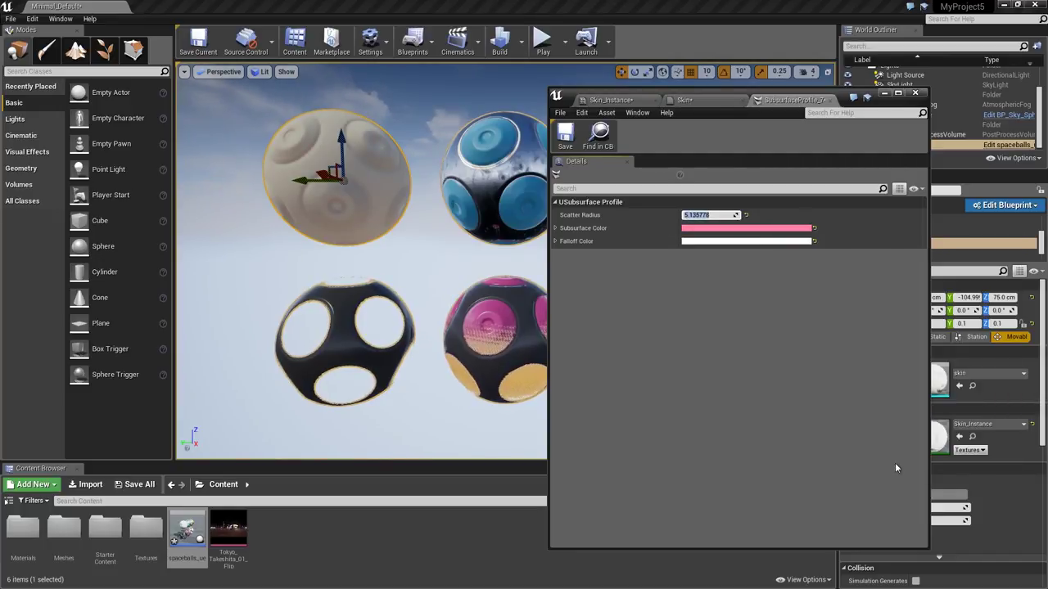
{"action": "left_click", "coordinate": [914, 92]}
{"action": "left_click", "coordinate": [374, 367]}
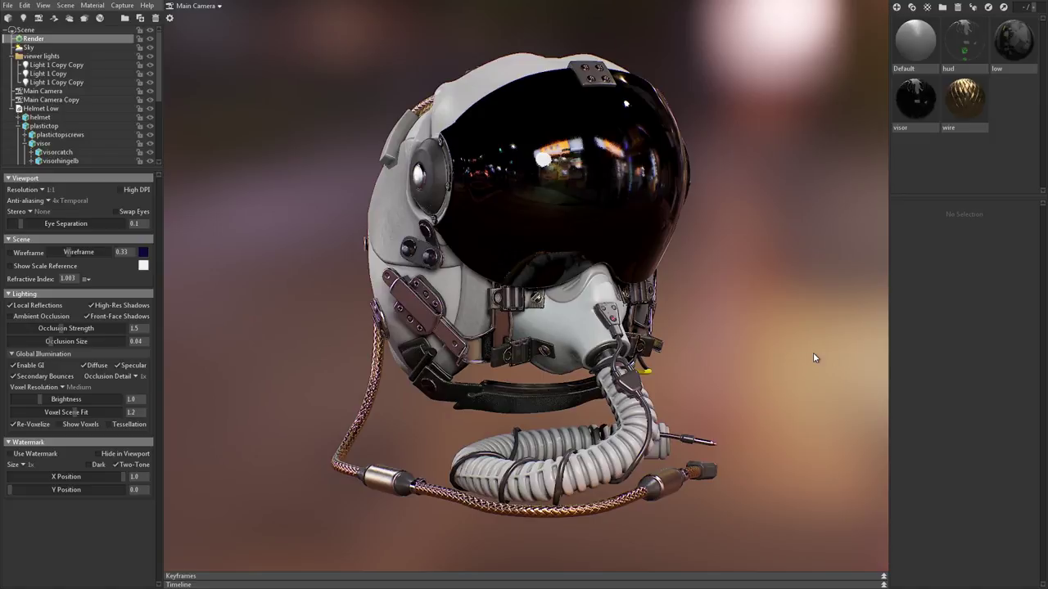
Create an Unreal 4 Template material with normal Flip Y enabled, then inspect the 'low' material's maps.
{"action": "left_click", "coordinate": [925, 8]}
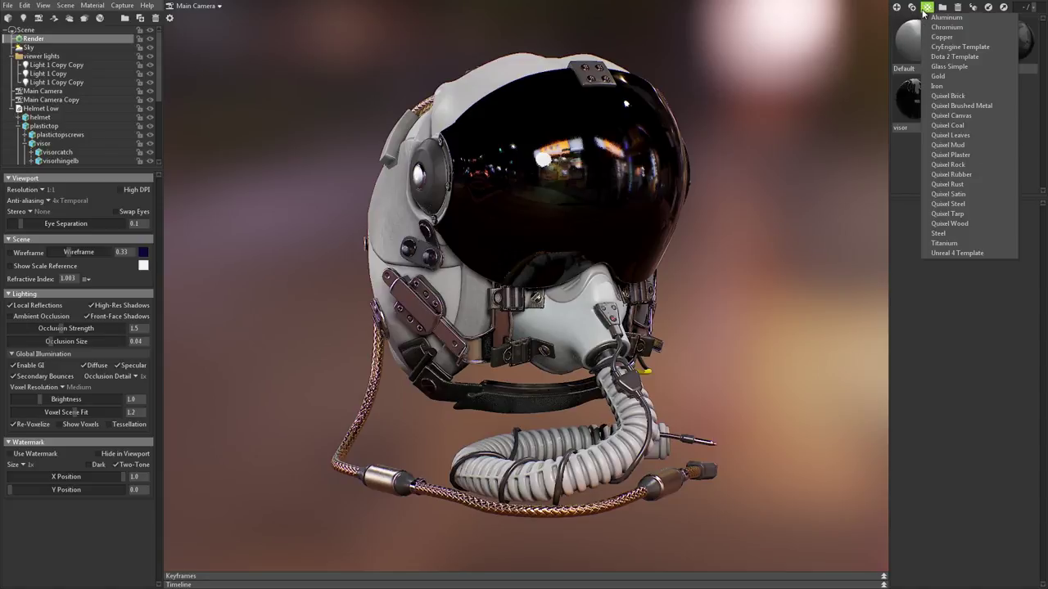
{"action": "left_click", "coordinate": [972, 253]}
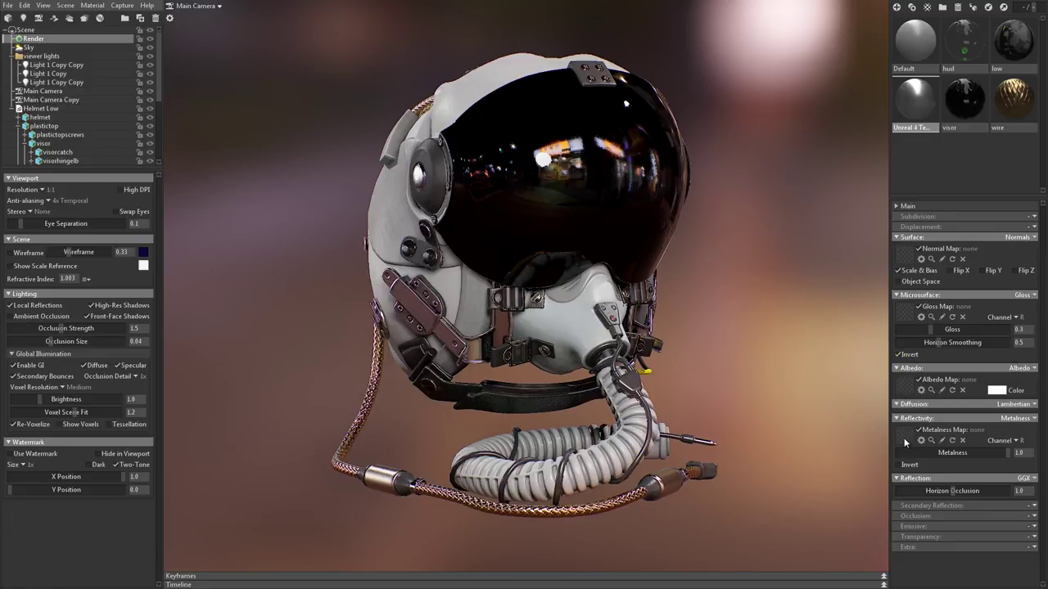
{"action": "left_click", "coordinate": [983, 271]}
{"action": "left_click", "coordinate": [997, 51]}
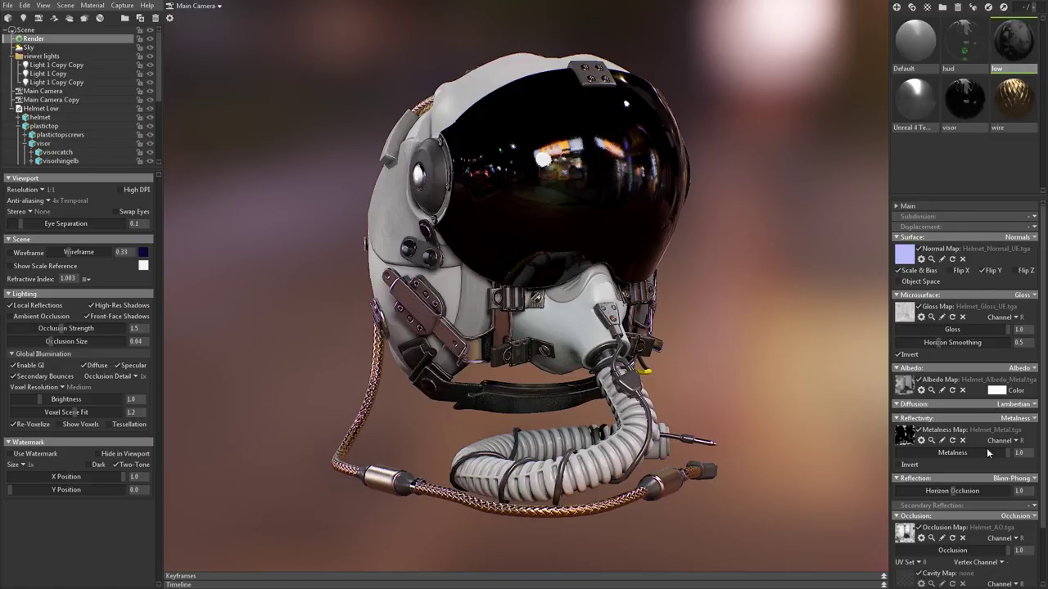
{"action": "scroll", "coordinate": [962, 488], "scroll_direction": "down", "scroll_amount": 2}
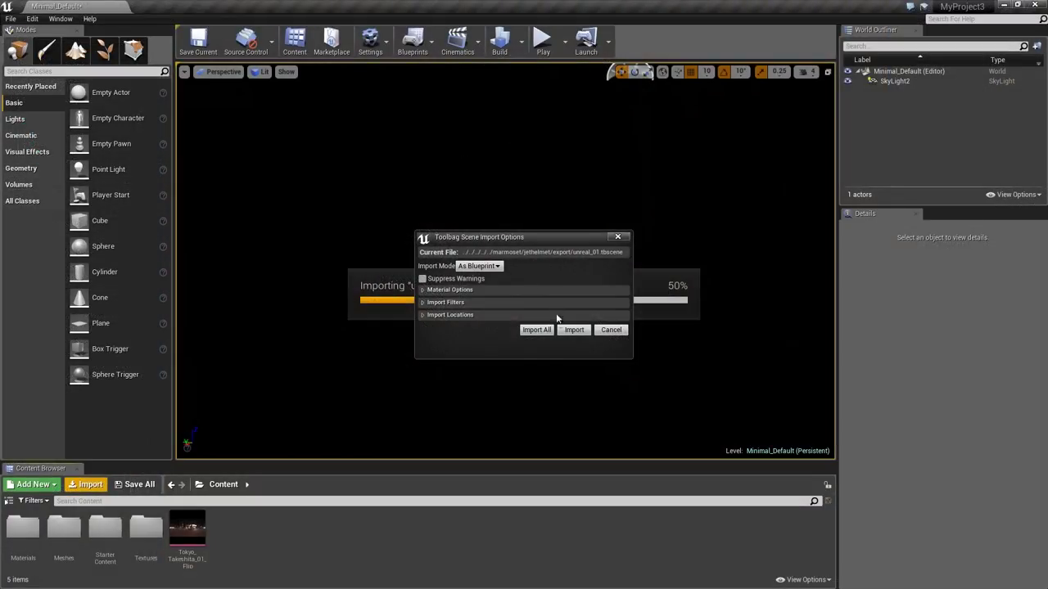
Import the helmet scene with Import Lights ticked and place unreal_01 in the level, framed.
{"action": "left_click", "coordinate": [423, 303]}
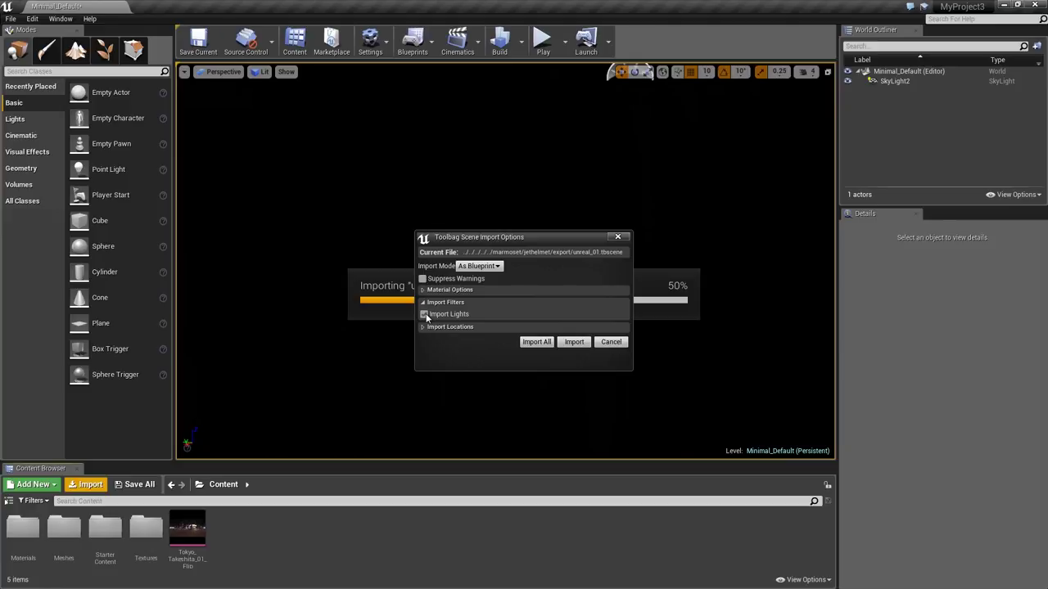
{"action": "left_click", "coordinate": [424, 314]}
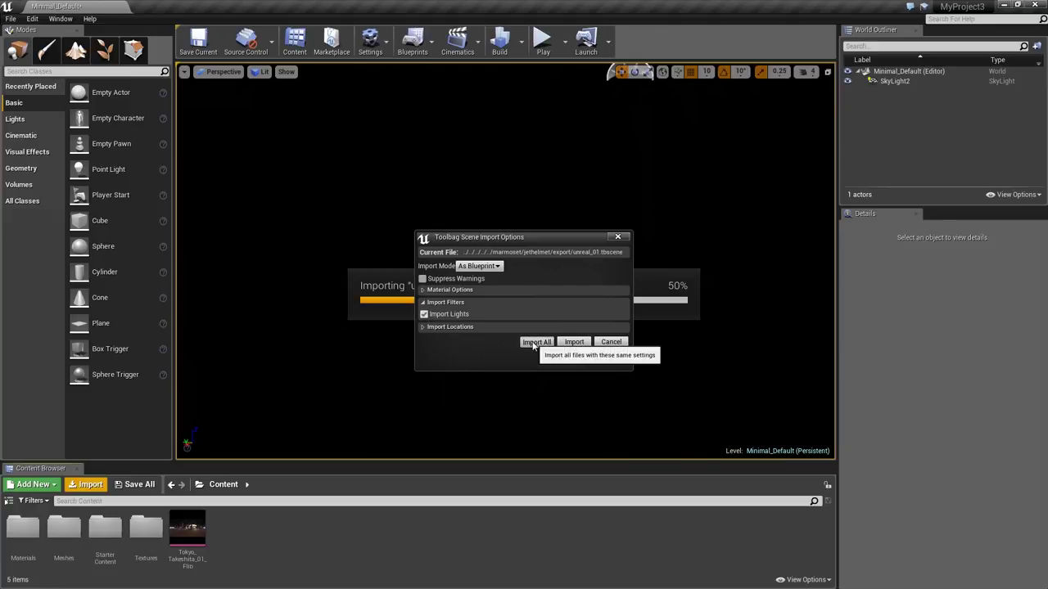
{"action": "left_click", "coordinate": [536, 342]}
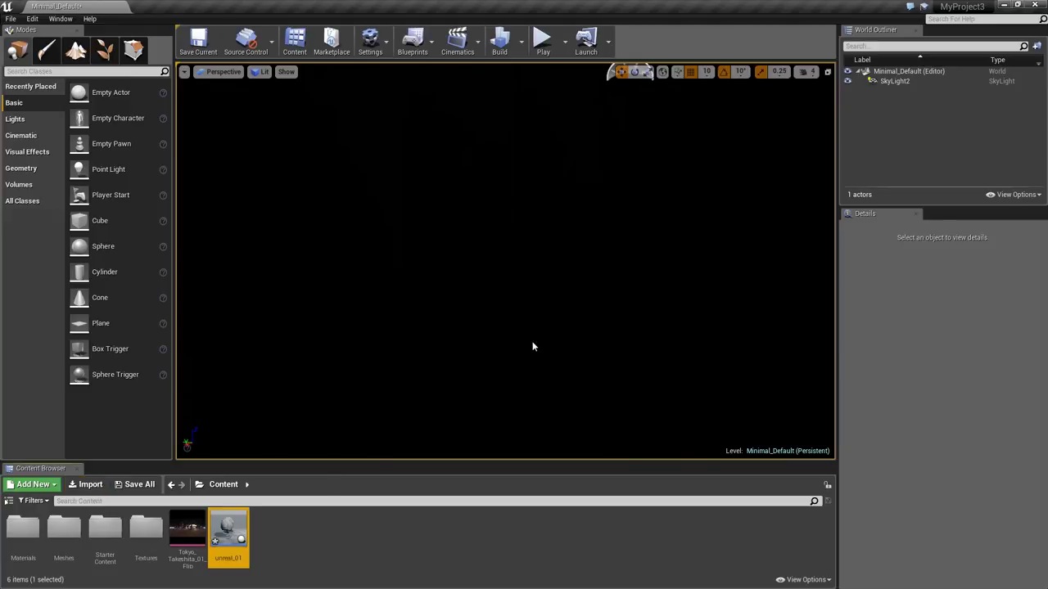
{"action": "left_click_drag", "start_coordinate": [228, 528], "coordinate": [478, 266]}
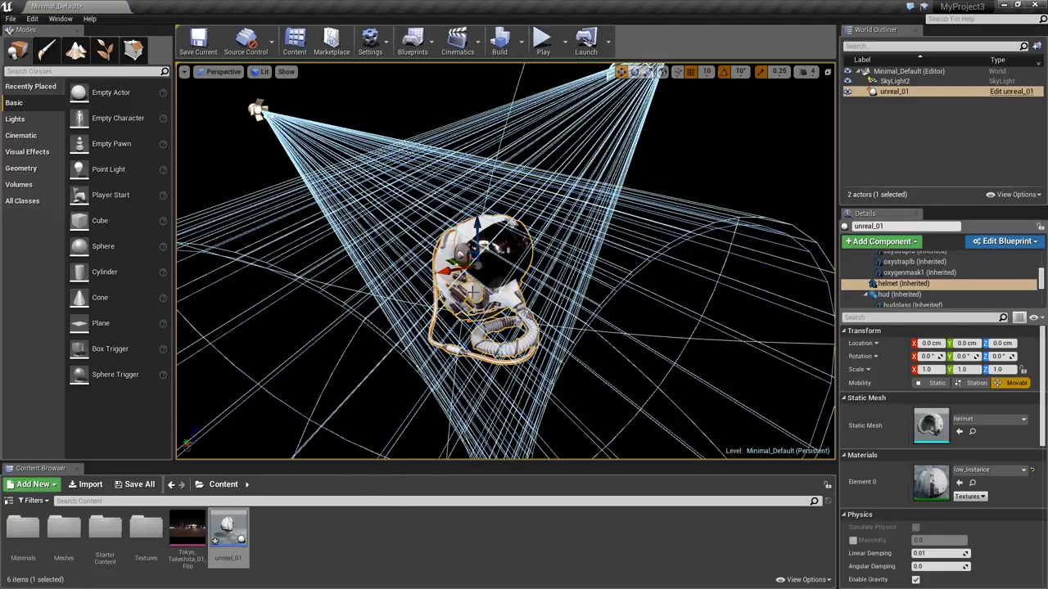
{"action": "key", "text": "f"}
{"action": "double_click", "coordinate": [931, 481]}
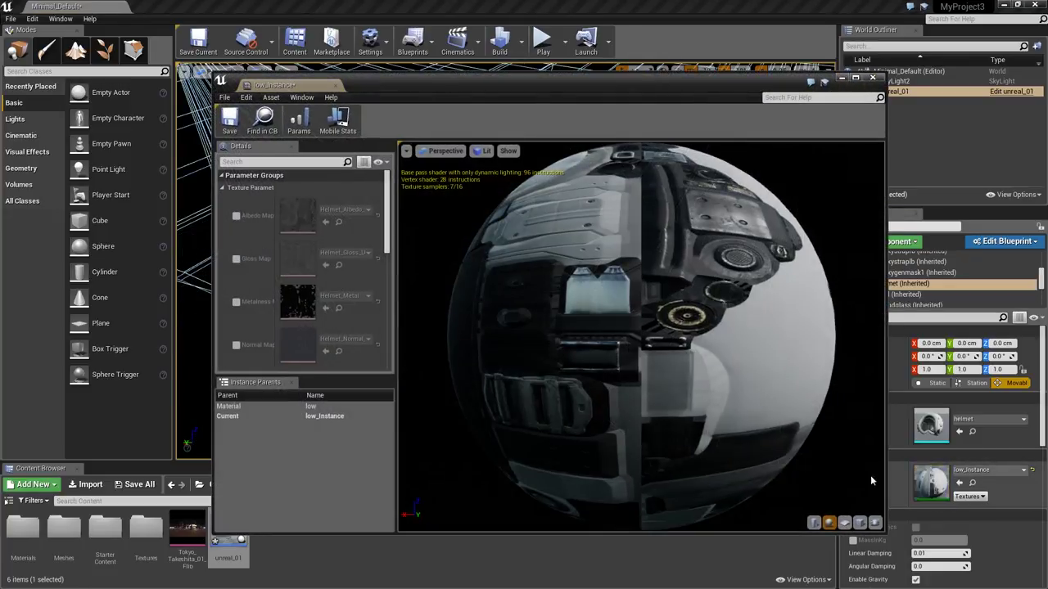
{"action": "scroll", "coordinate": [384, 289], "scroll_direction": "down", "scroll_amount": 5}
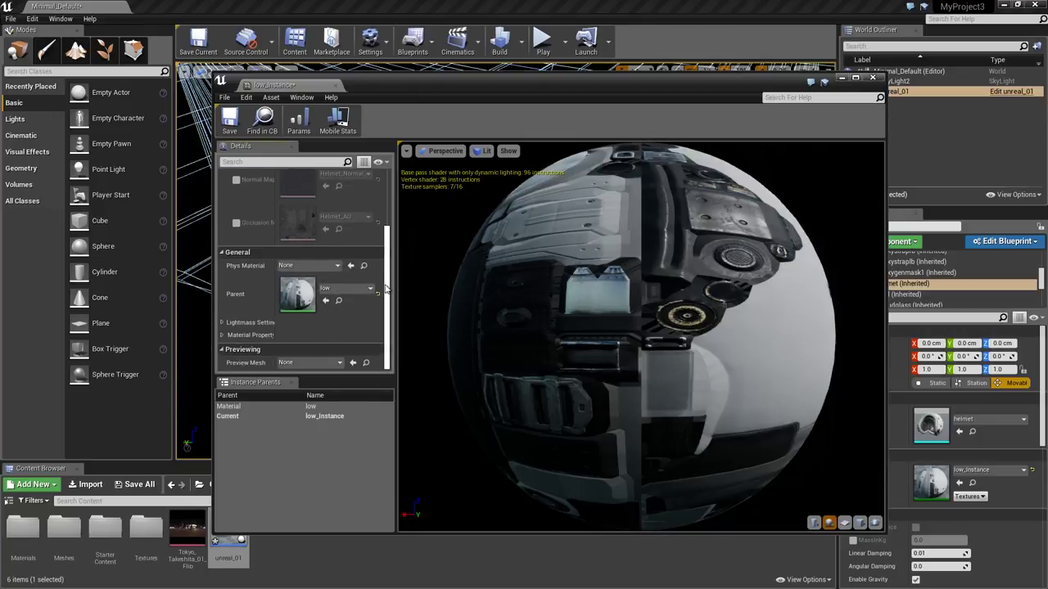
{"action": "double_click", "coordinate": [299, 295]}
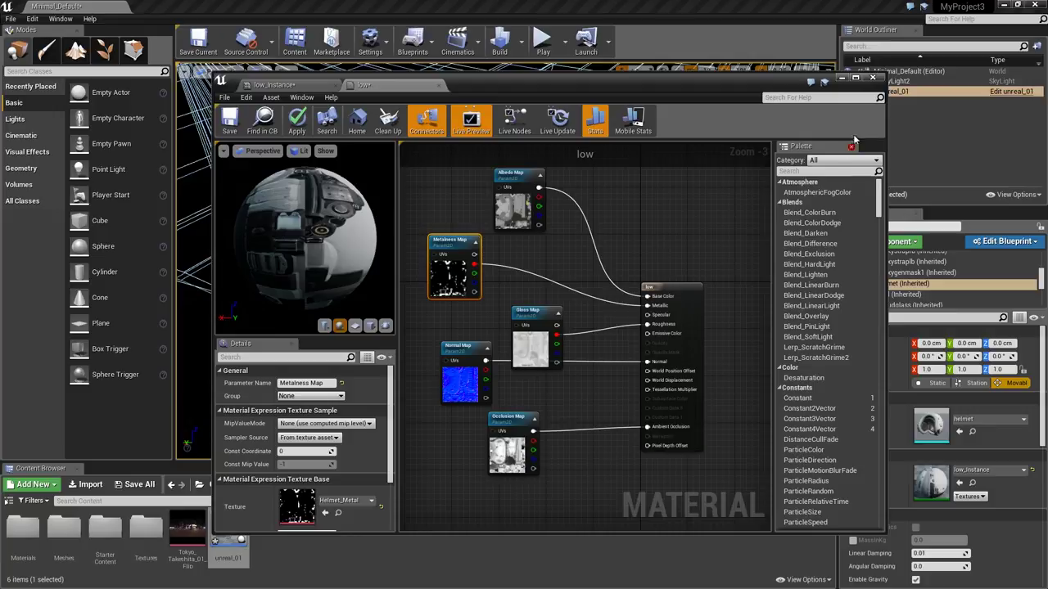
{"action": "left_click", "coordinate": [874, 79]}
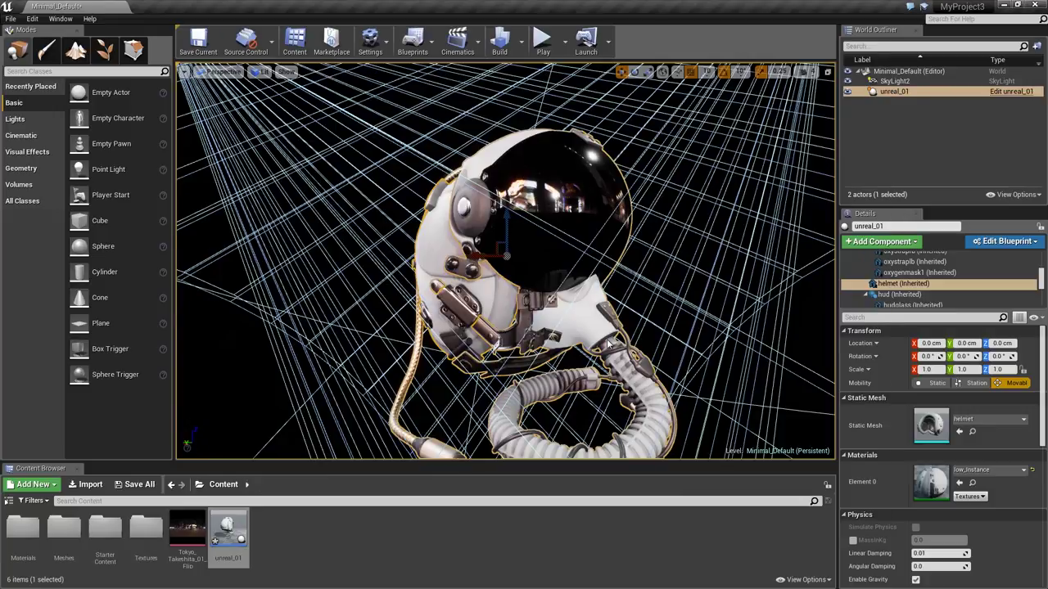
{"action": "left_click", "coordinate": [808, 339]}
{"action": "left_click_drag", "start_coordinate": [579, 341], "coordinate": [814, 344], "text": "alt"}
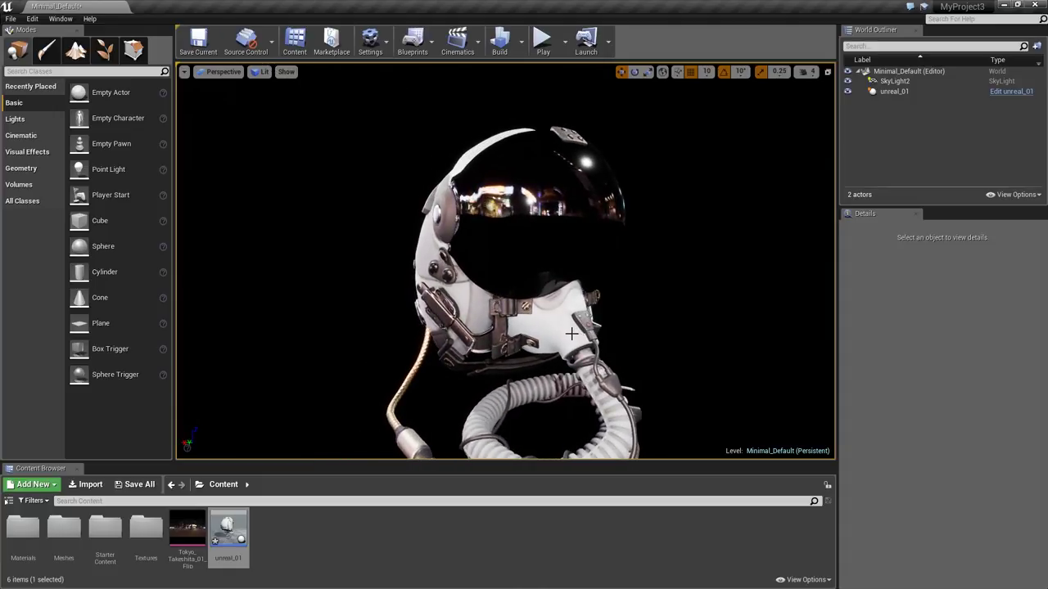
Preview Tokyo_Takeshita_01_Flip, then set the sky light to SLS Specified Cubemap using that cubemap.
{"action": "double_click", "coordinate": [187, 531]}
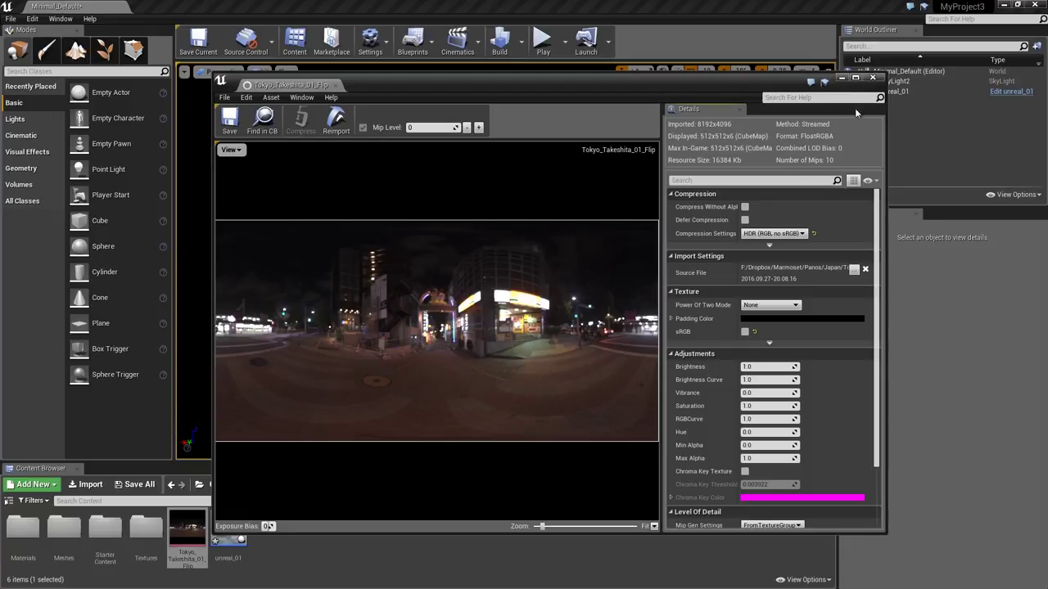
{"action": "left_click", "coordinate": [873, 79]}
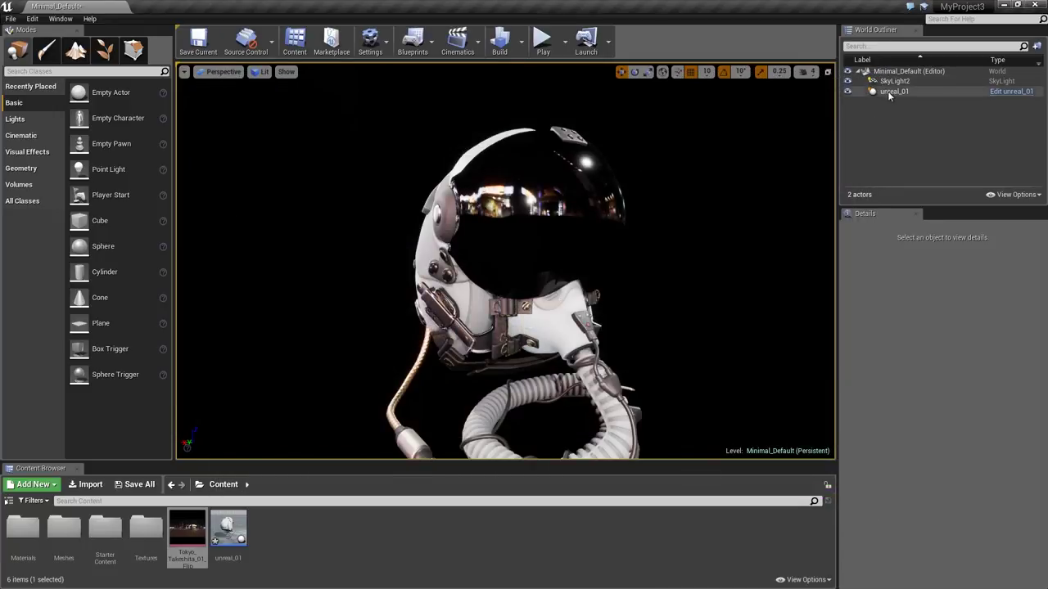
{"action": "left_click", "coordinate": [892, 82]}
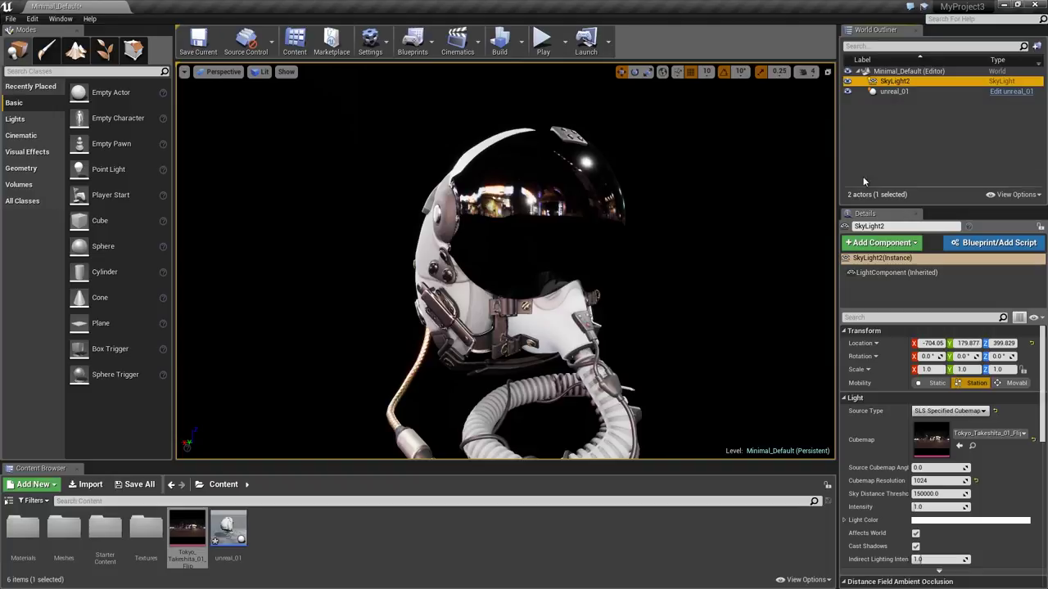
{"action": "left_click", "coordinate": [981, 412]}
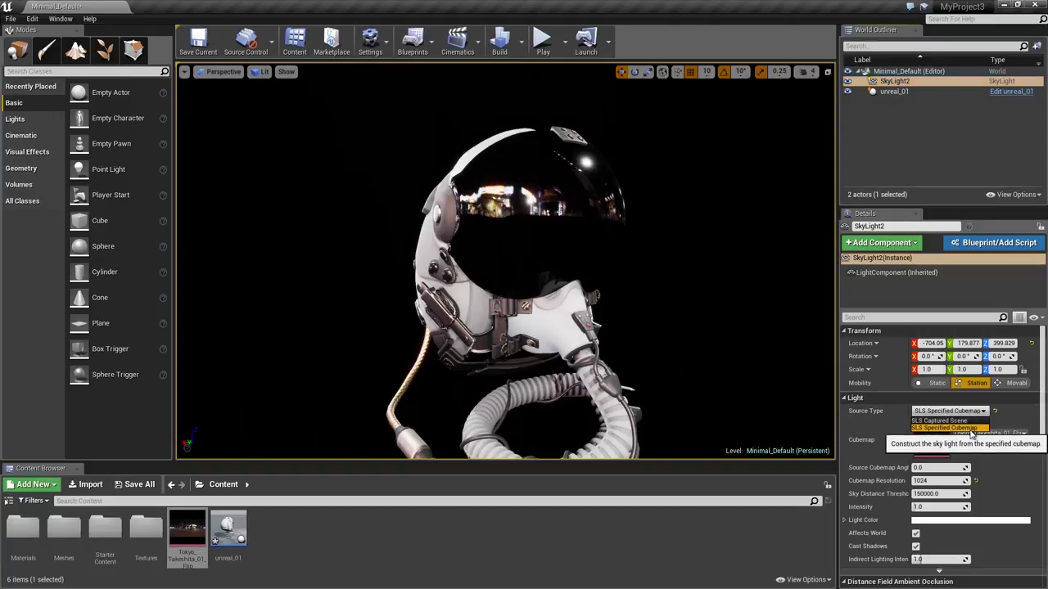
{"action": "left_click", "coordinate": [971, 428]}
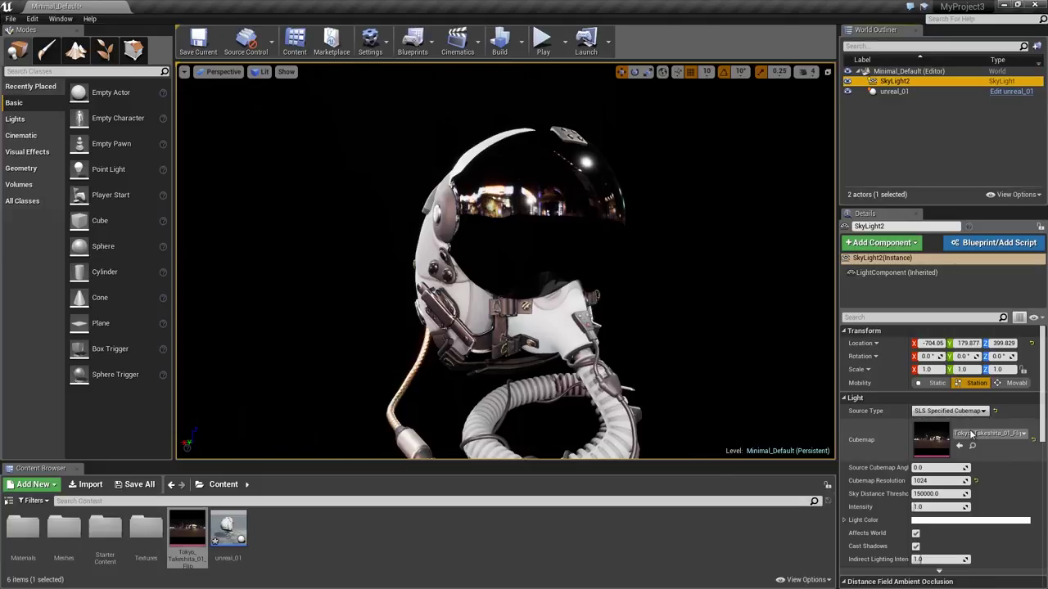
{"action": "mouse_move", "coordinate": [187, 532]}
{"action": "left_mouse_down"}
{"action": "mouse_move", "coordinate": [606, 526]}
{"action": "mouse_move", "coordinate": [914, 430]}
{"action": "mouse_move", "coordinate": [269, 520]}
{"action": "mouse_move", "coordinate": [187, 517]}
{"action": "left_mouse_up"}
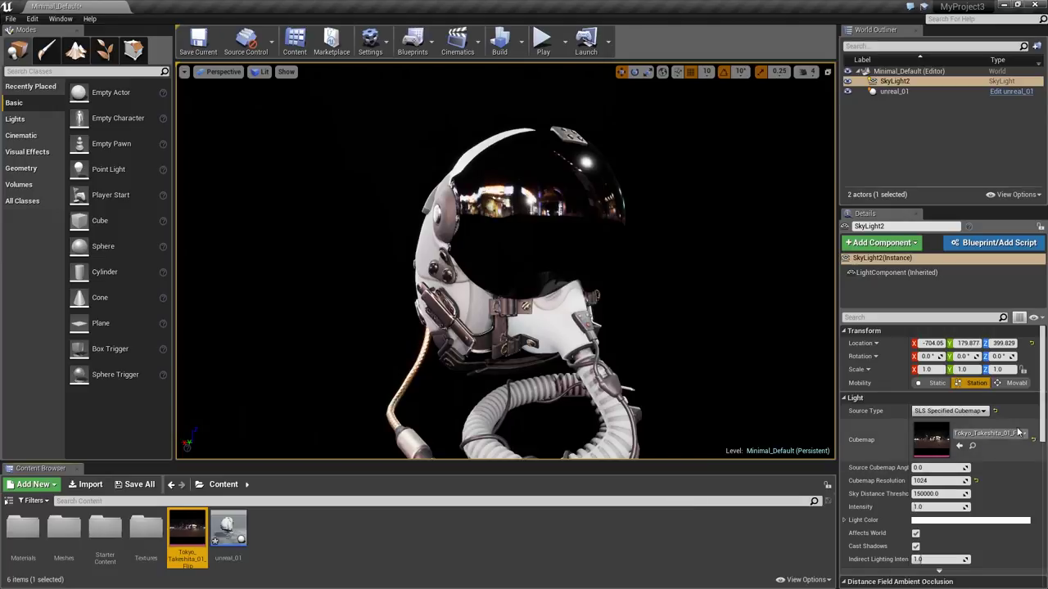